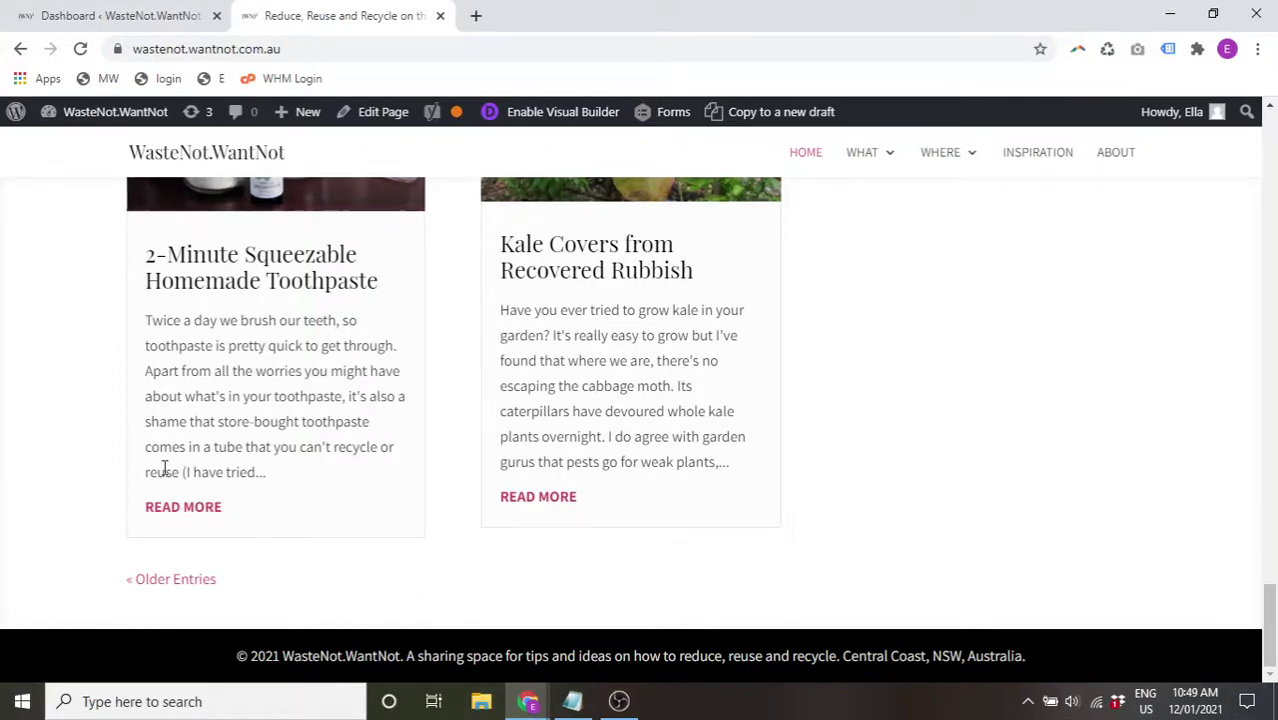
- Open Divi's Theme Builder from the WordPress admin sidebar to view the Default Website Template
click(143, 8)
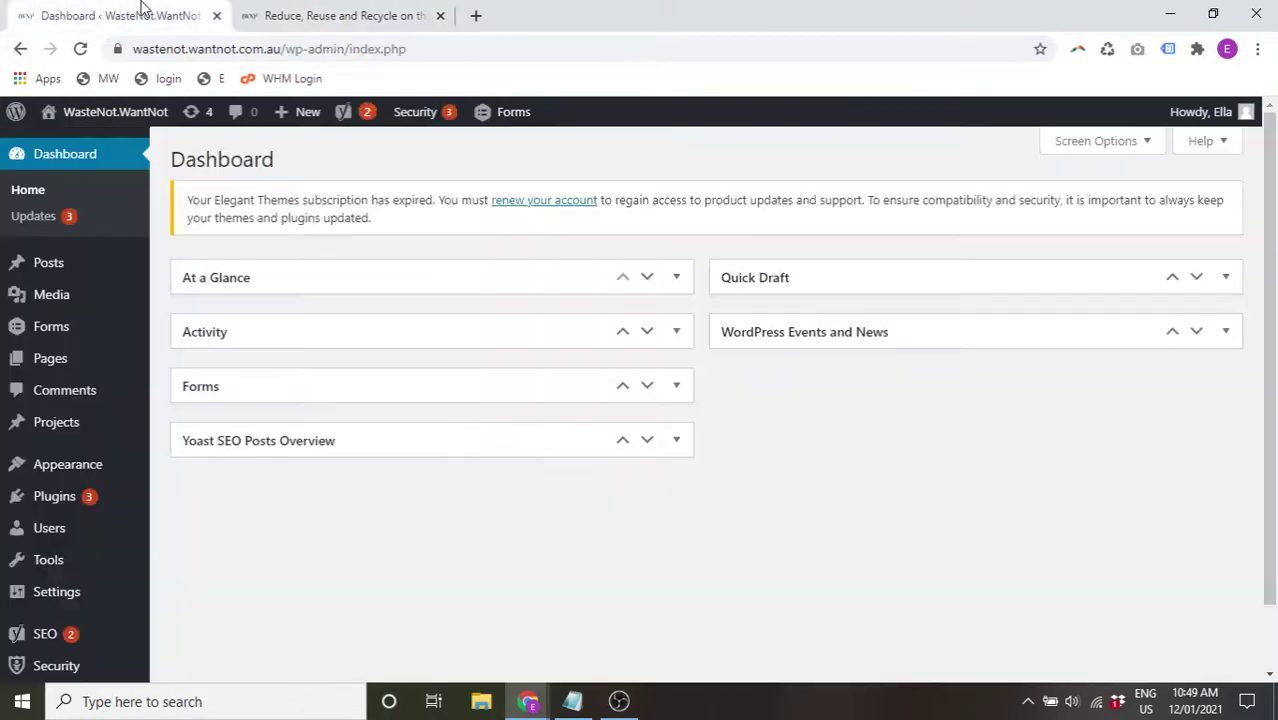
scroll(10, 335, down, 1)
mouse_move(62, 620)
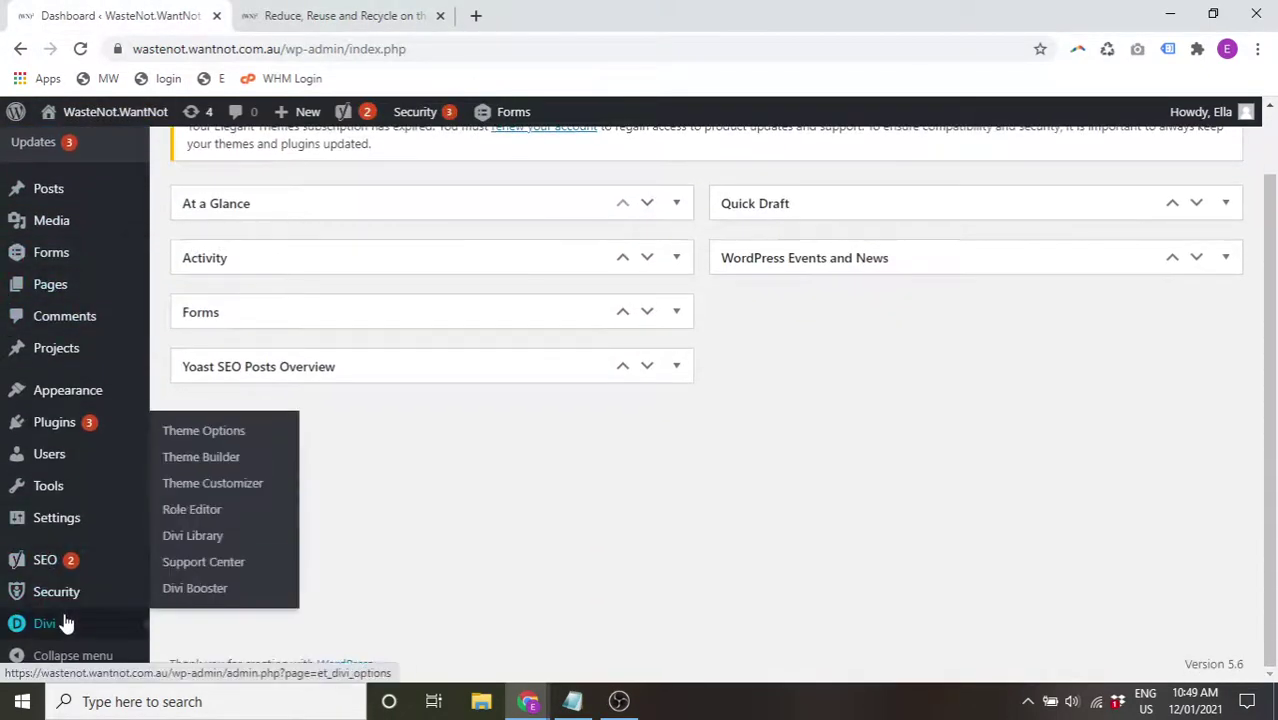
click(226, 466)
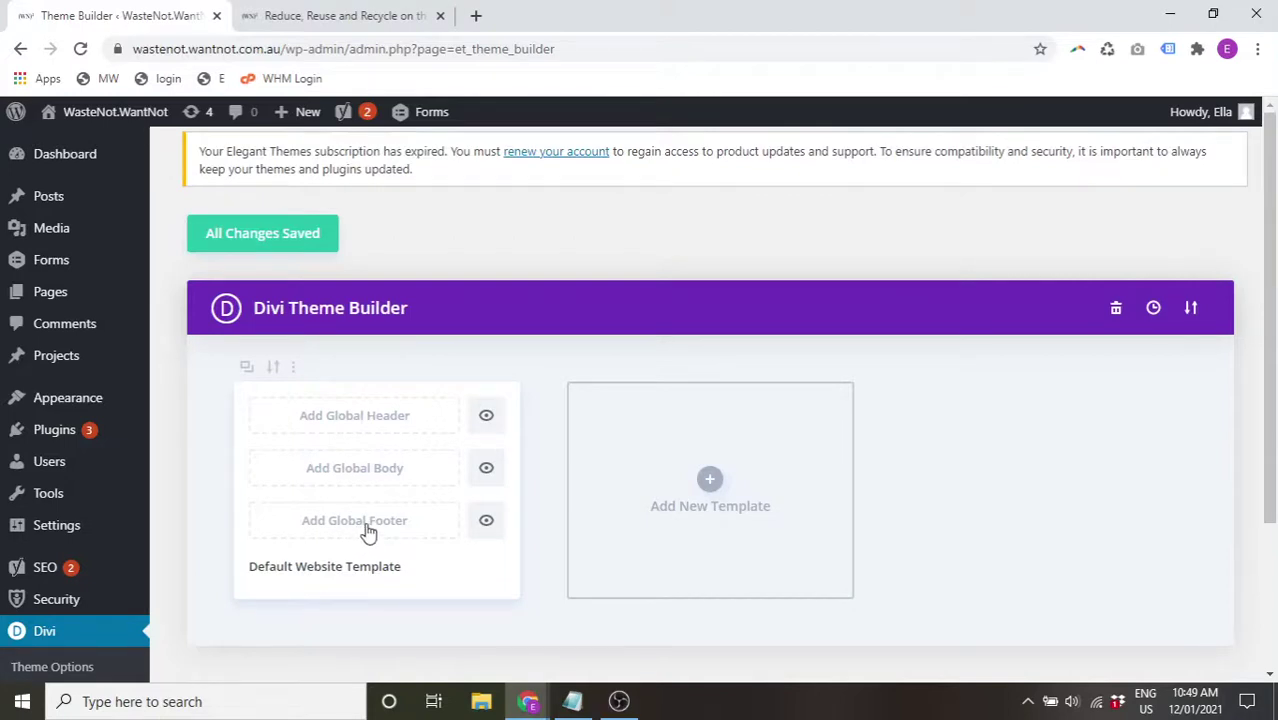
- Assign the saved 'Custom Footer' library layout as the Global Footer and save the changes
click(368, 533)
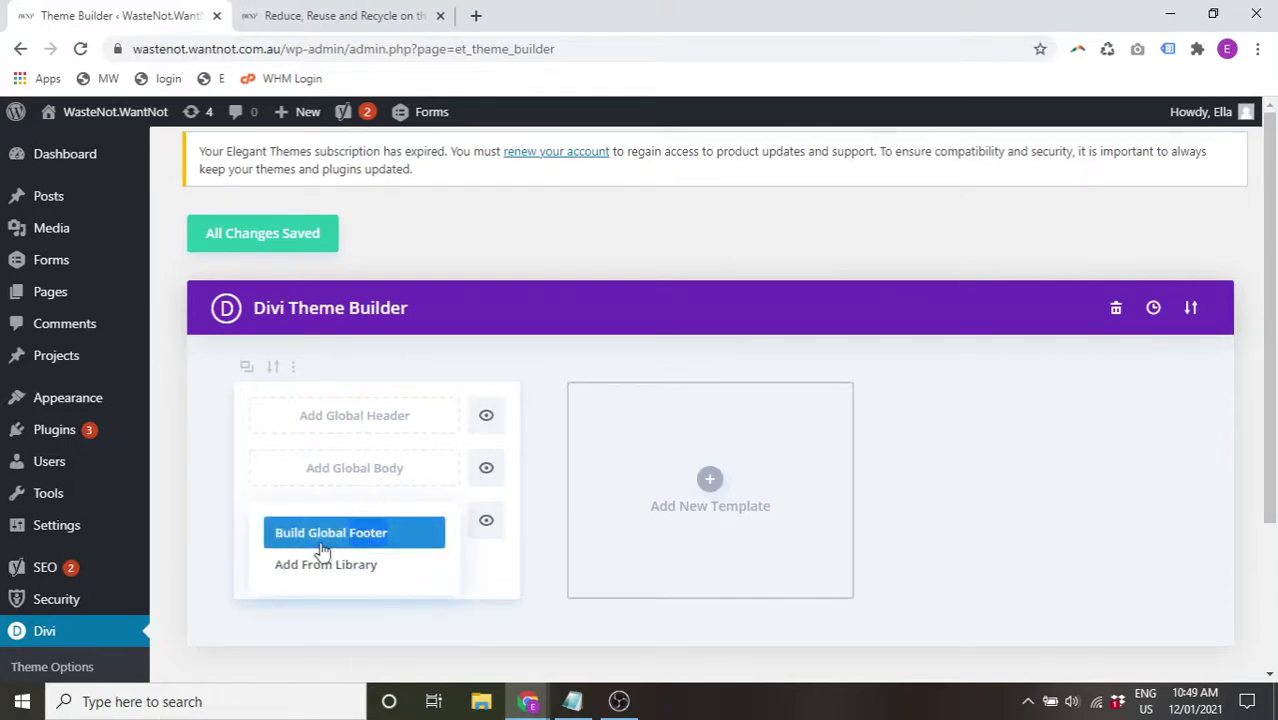
double_click(360, 533)
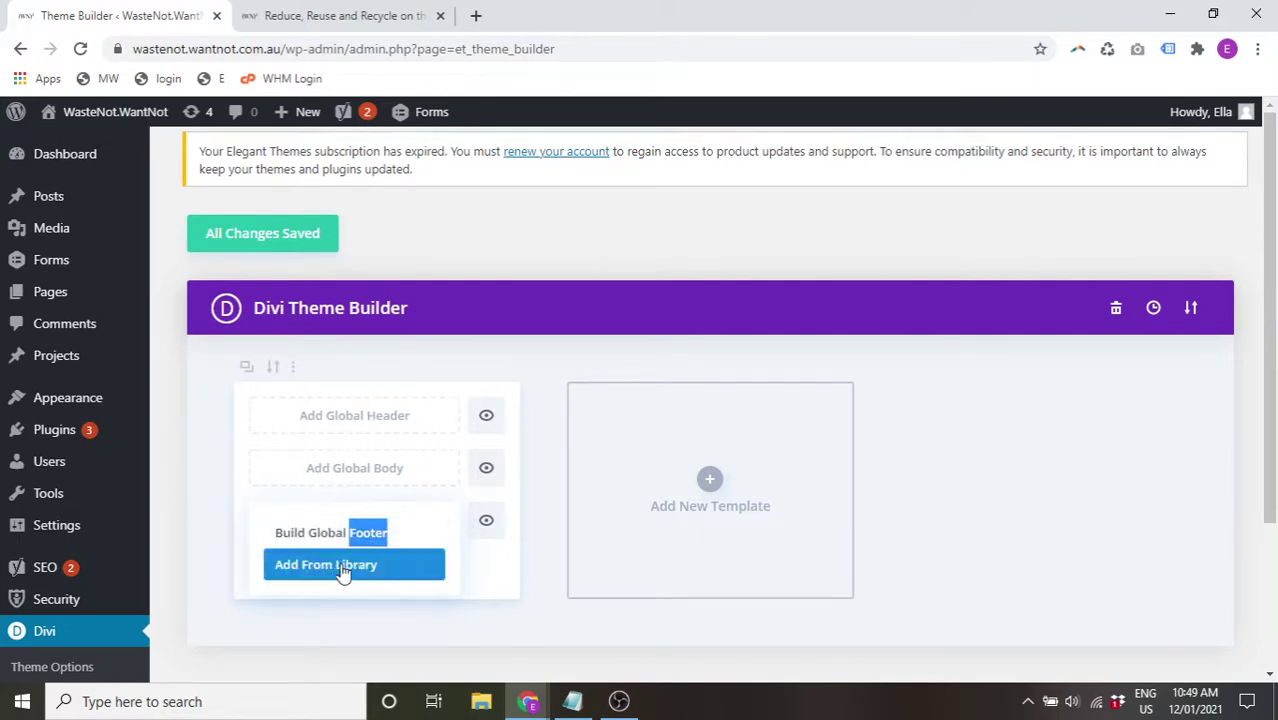
click(332, 577)
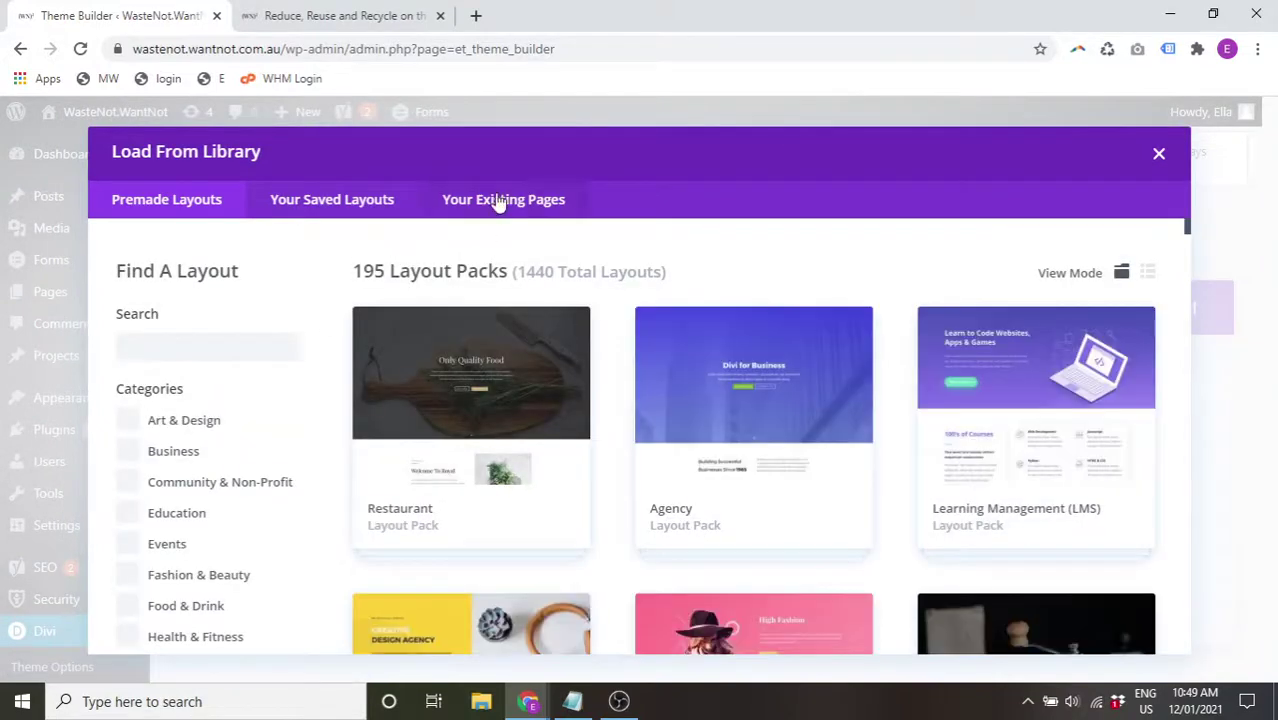
click(350, 205)
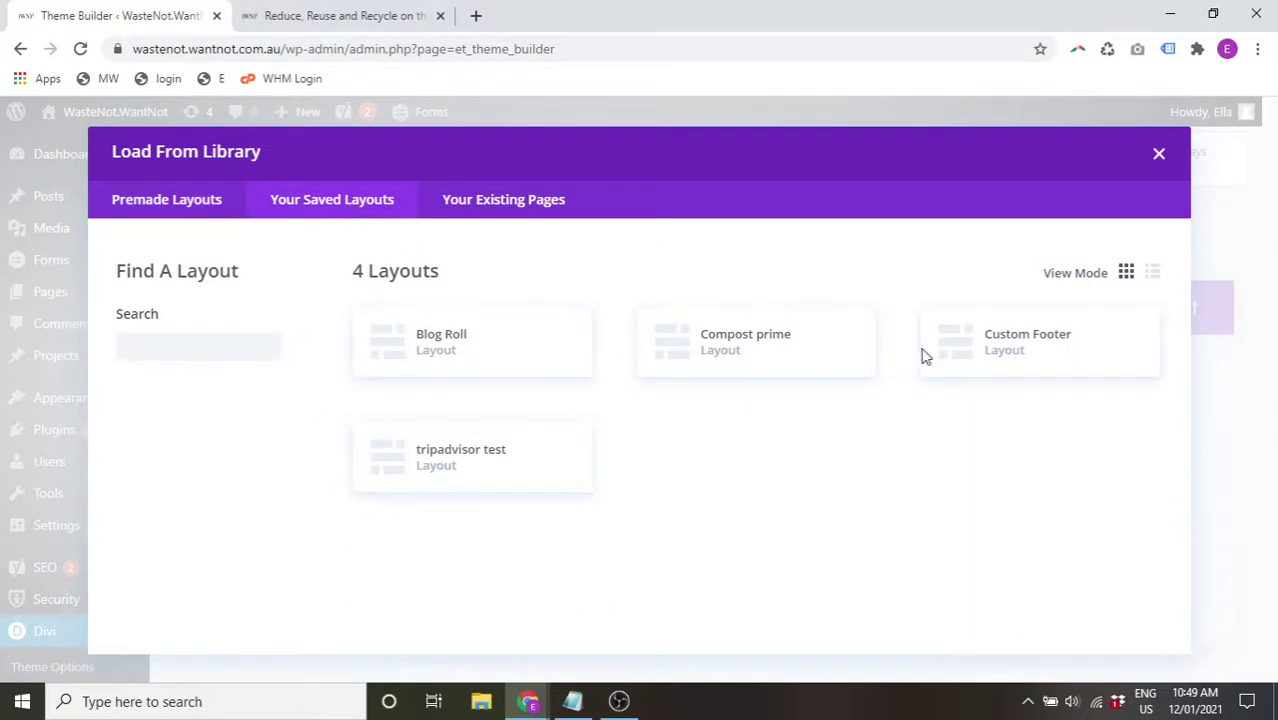
click(1039, 349)
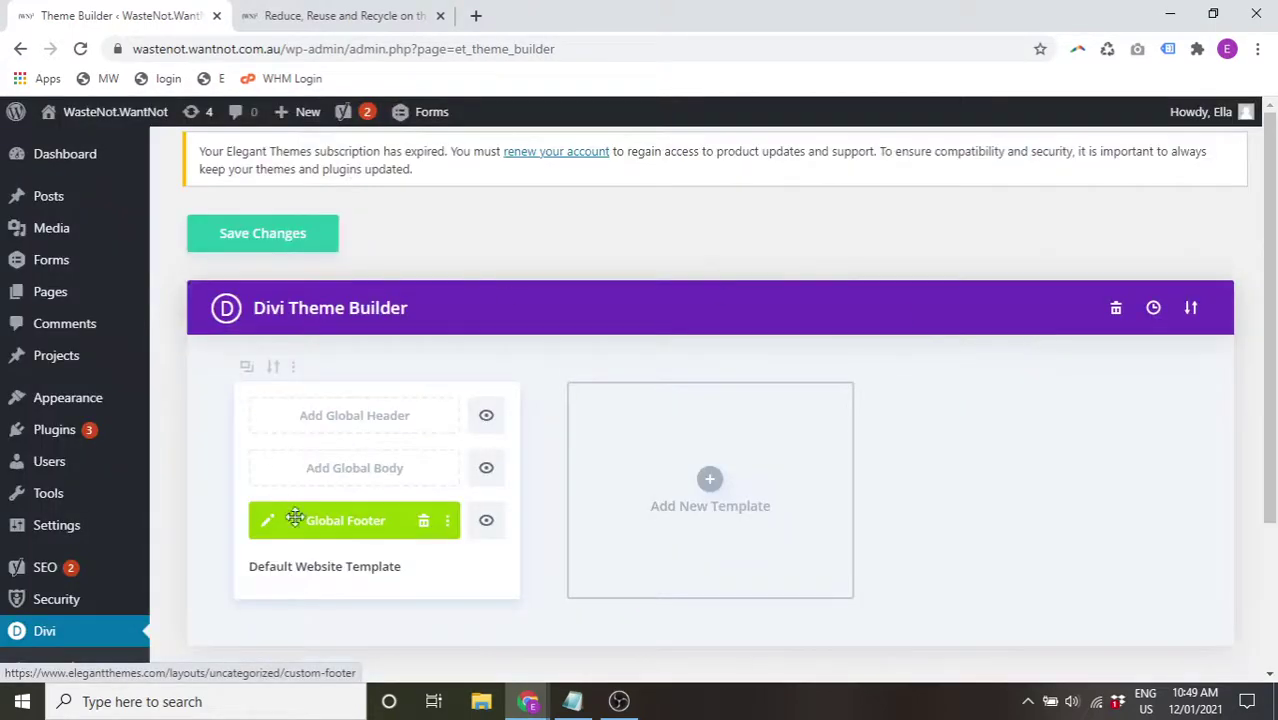
click(290, 243)
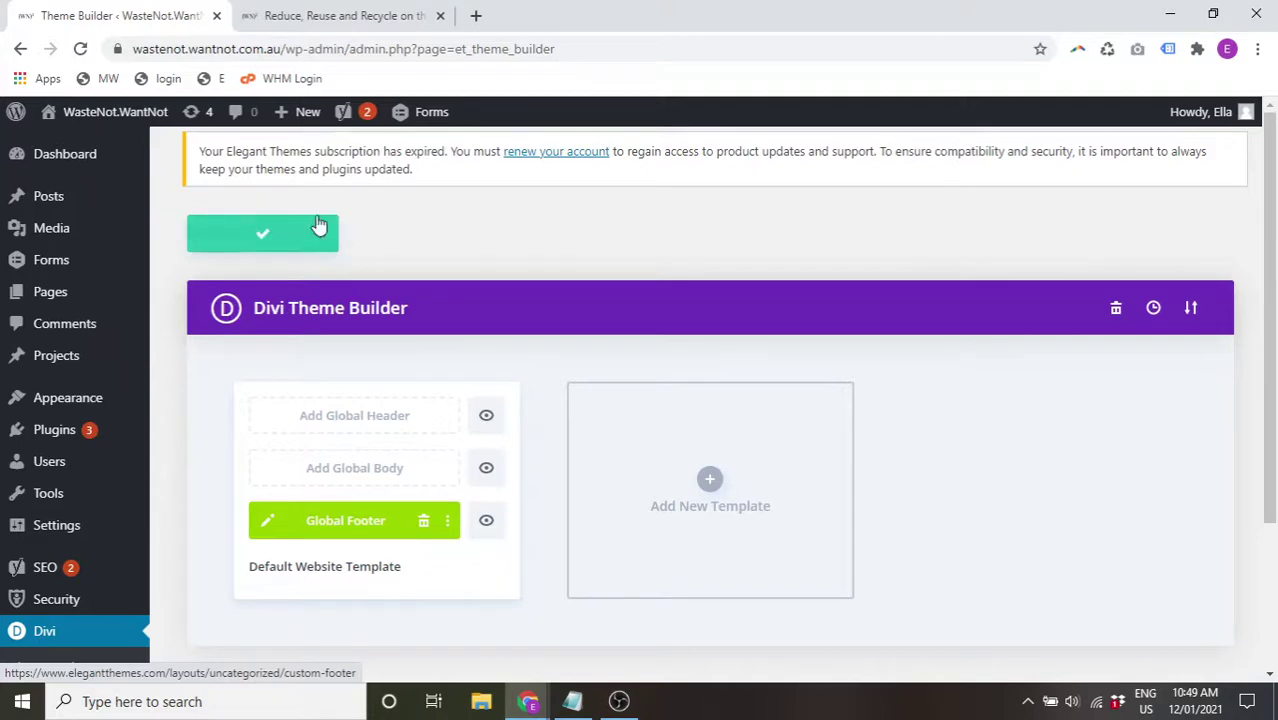
- Check the Subscribe footer on the reloaded blog page, then delete the Global Footer again
click(365, 12)
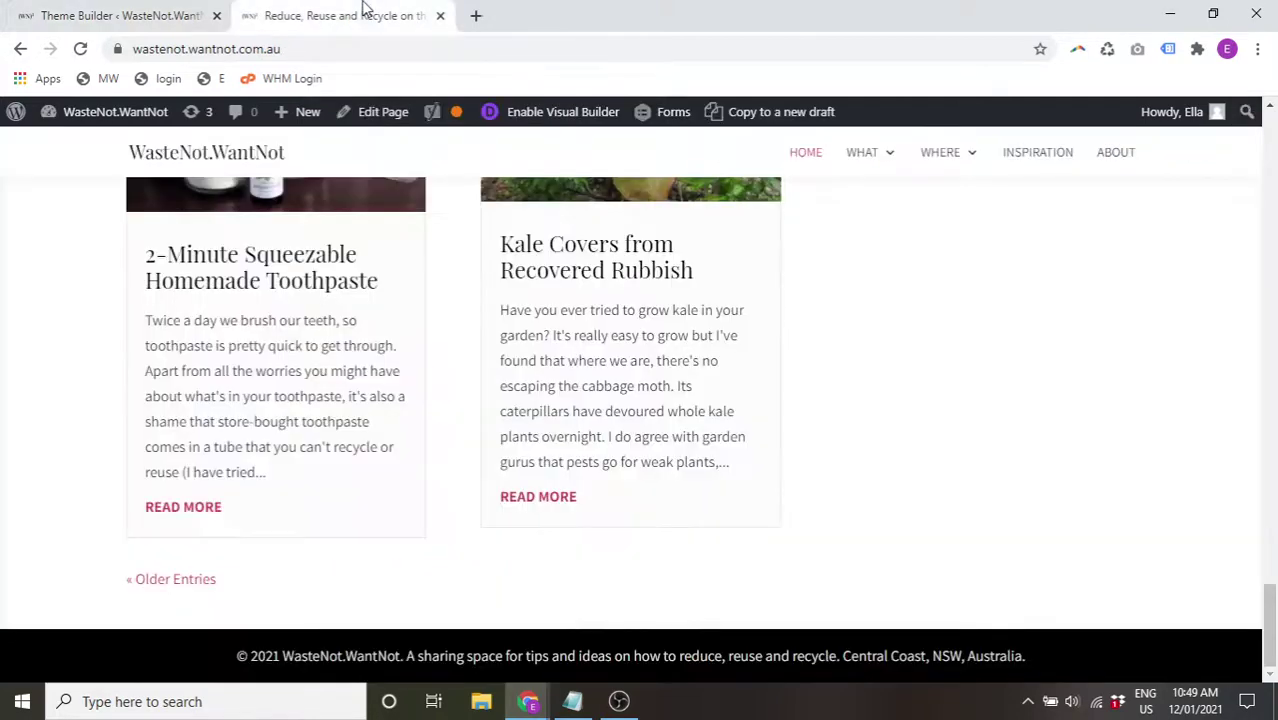
click(79, 50)
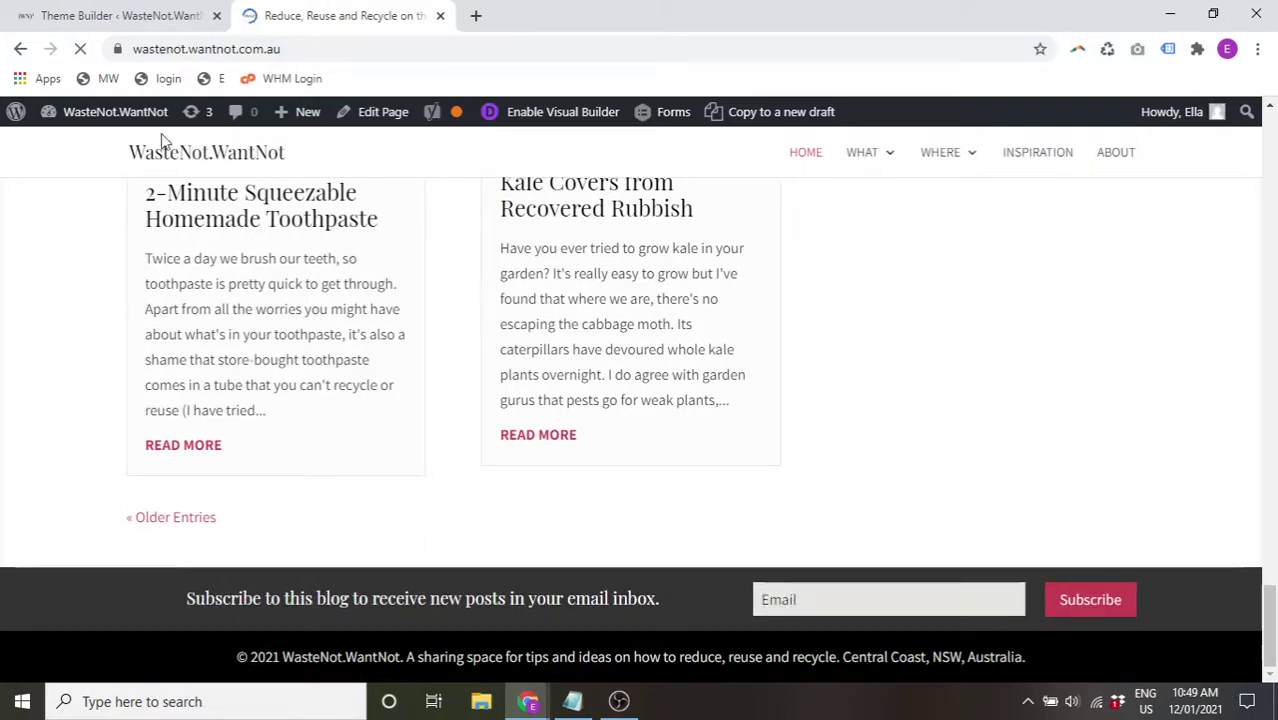
click(194, 12)
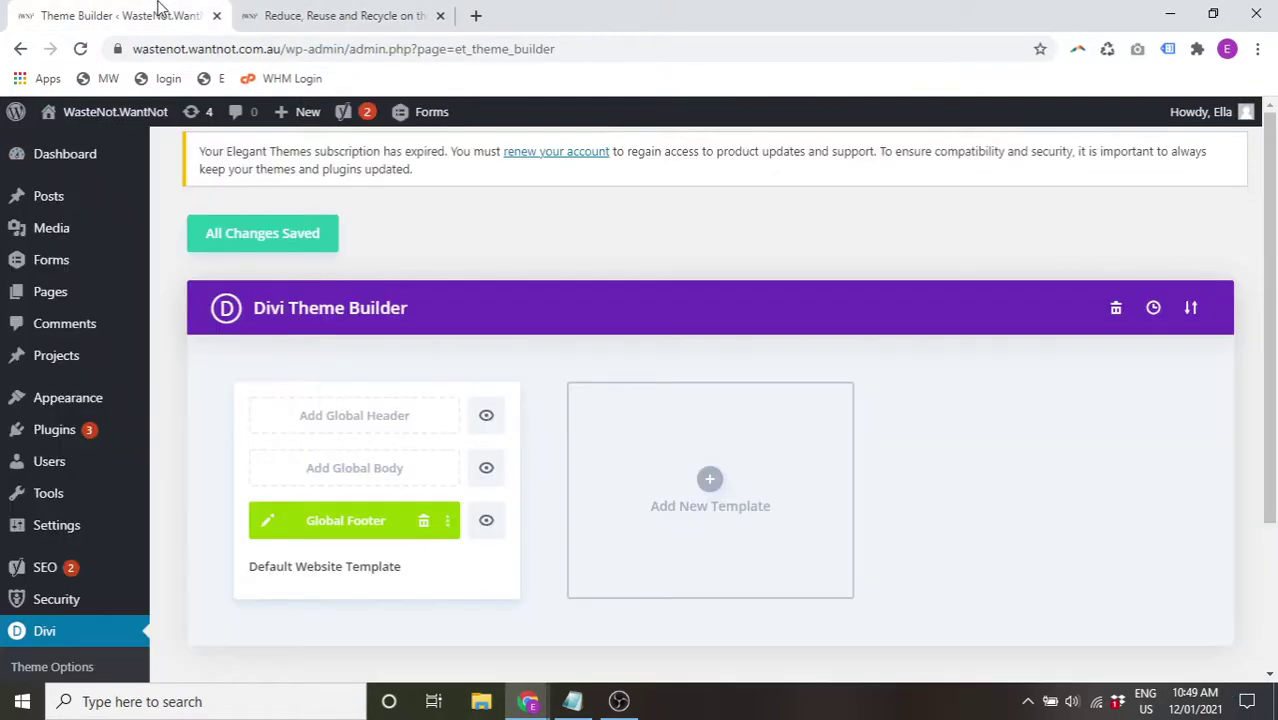
click(423, 523)
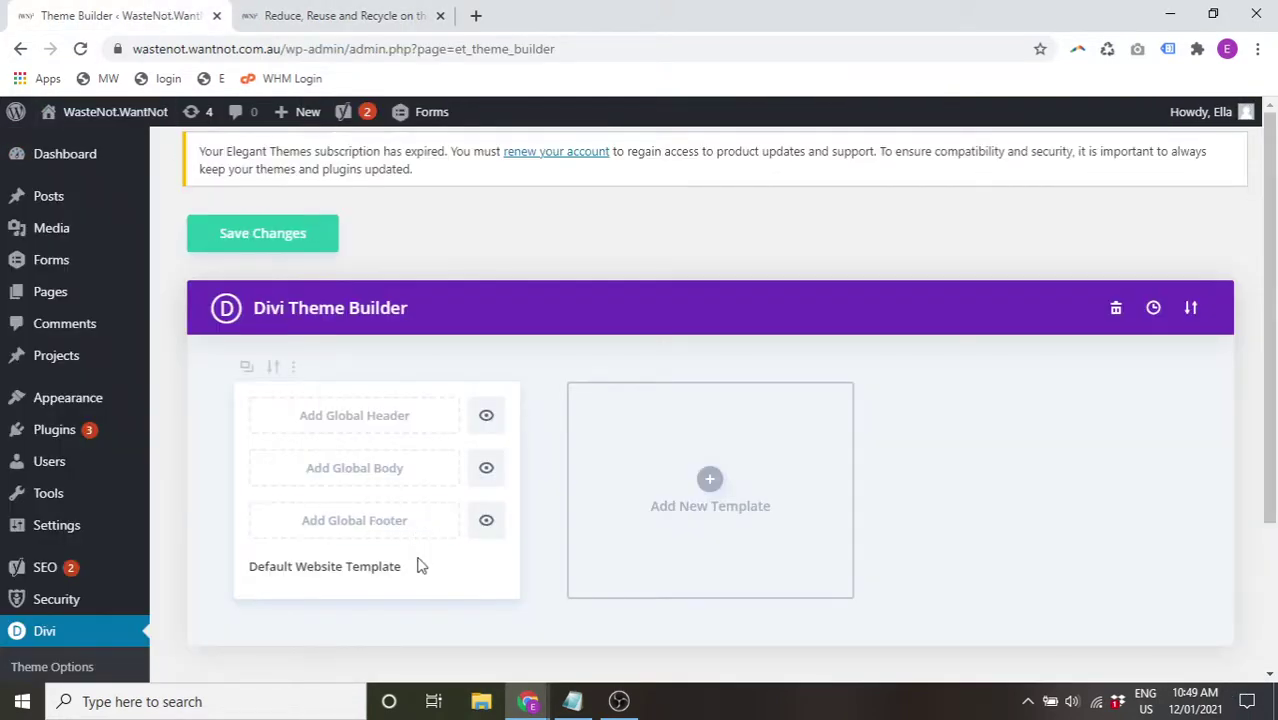
click(343, 525)
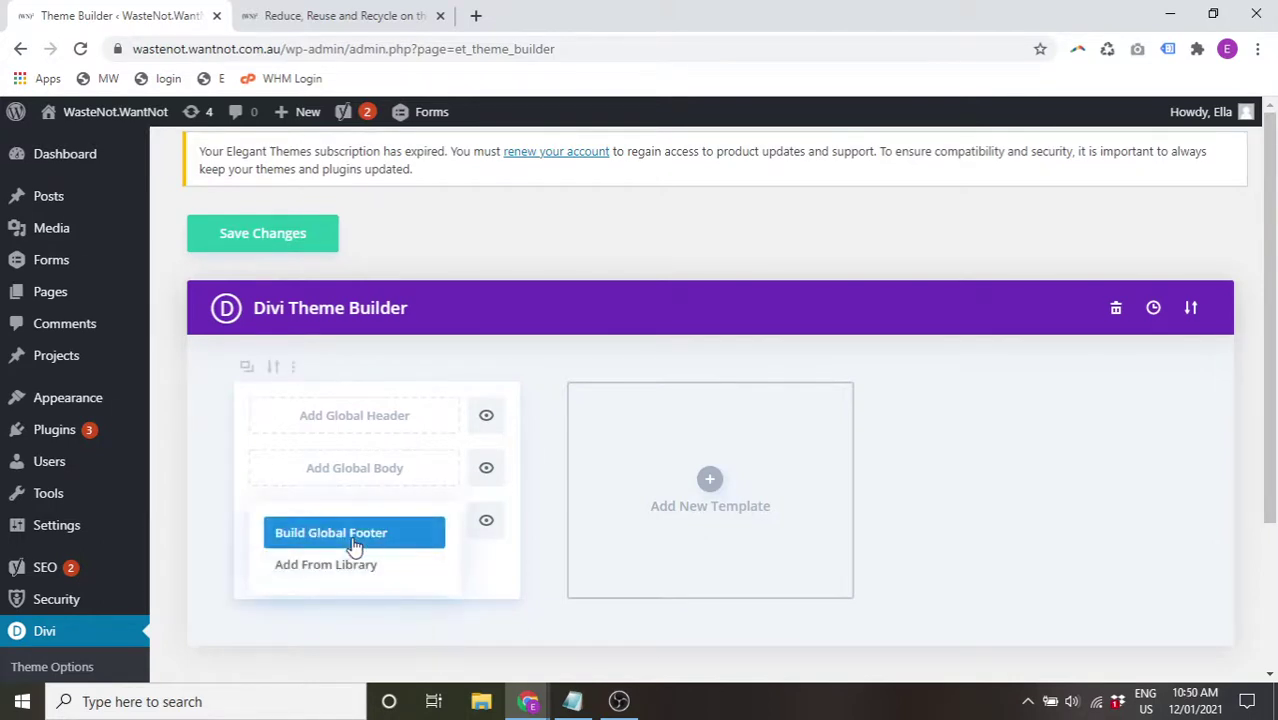
- Build a global footer from scratch, dismissing the row picker and layout library to leave one empty section
click(355, 533)
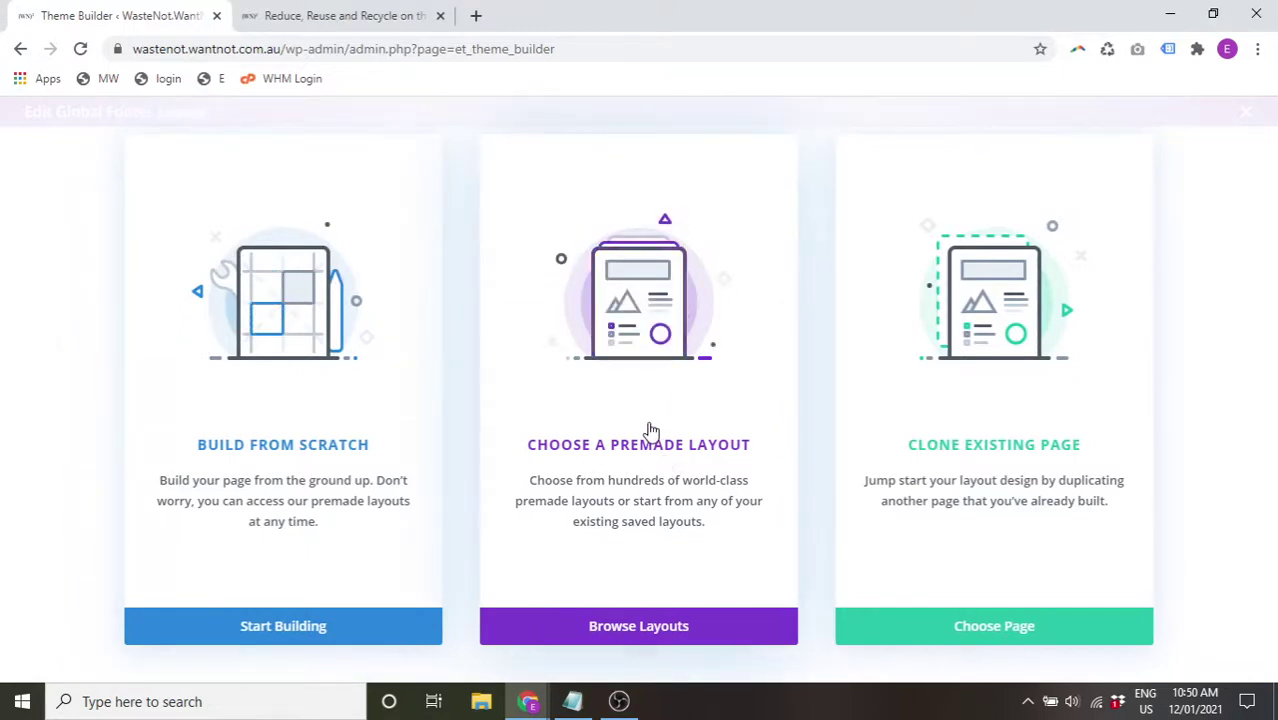
click(262, 280)
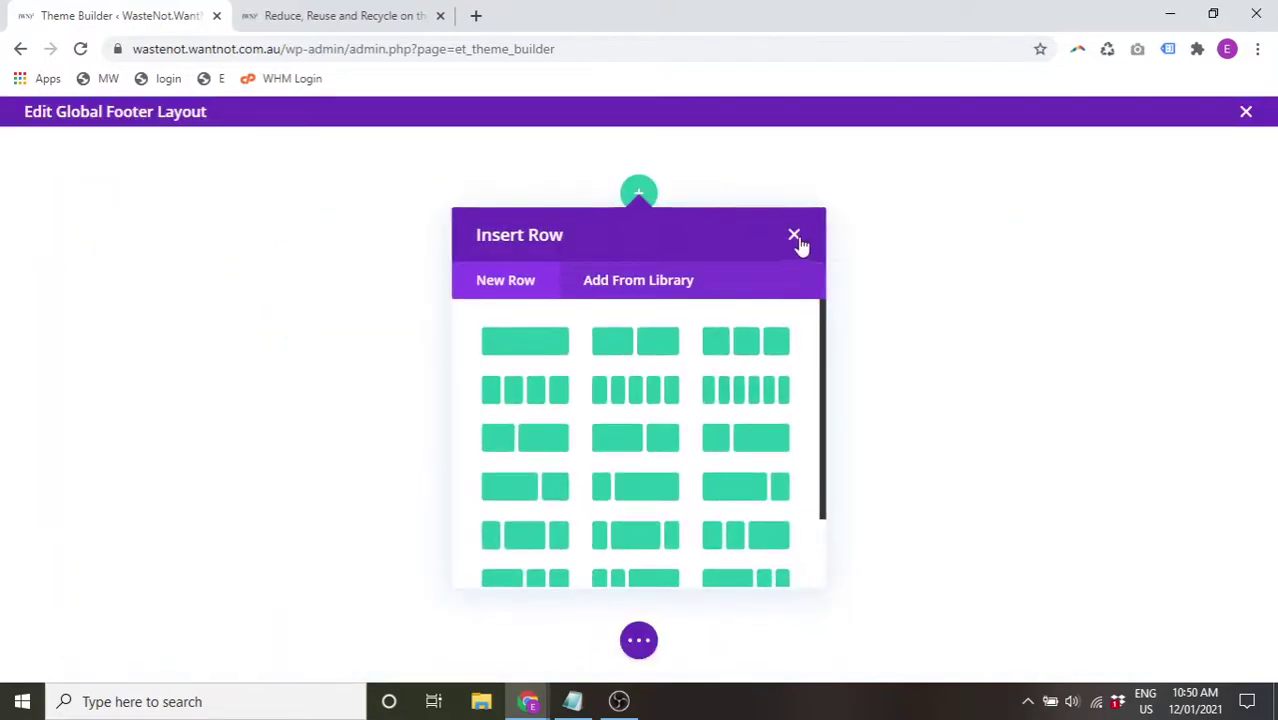
click(794, 236)
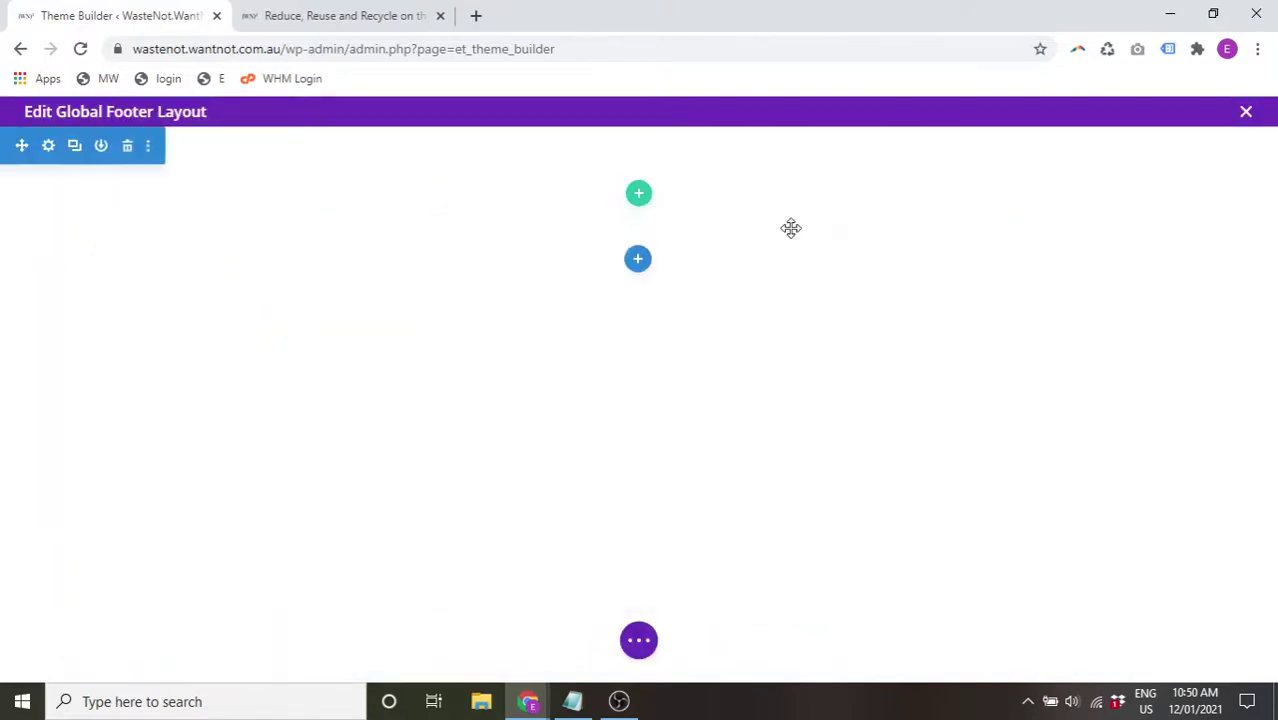
click(638, 643)
click(450, 641)
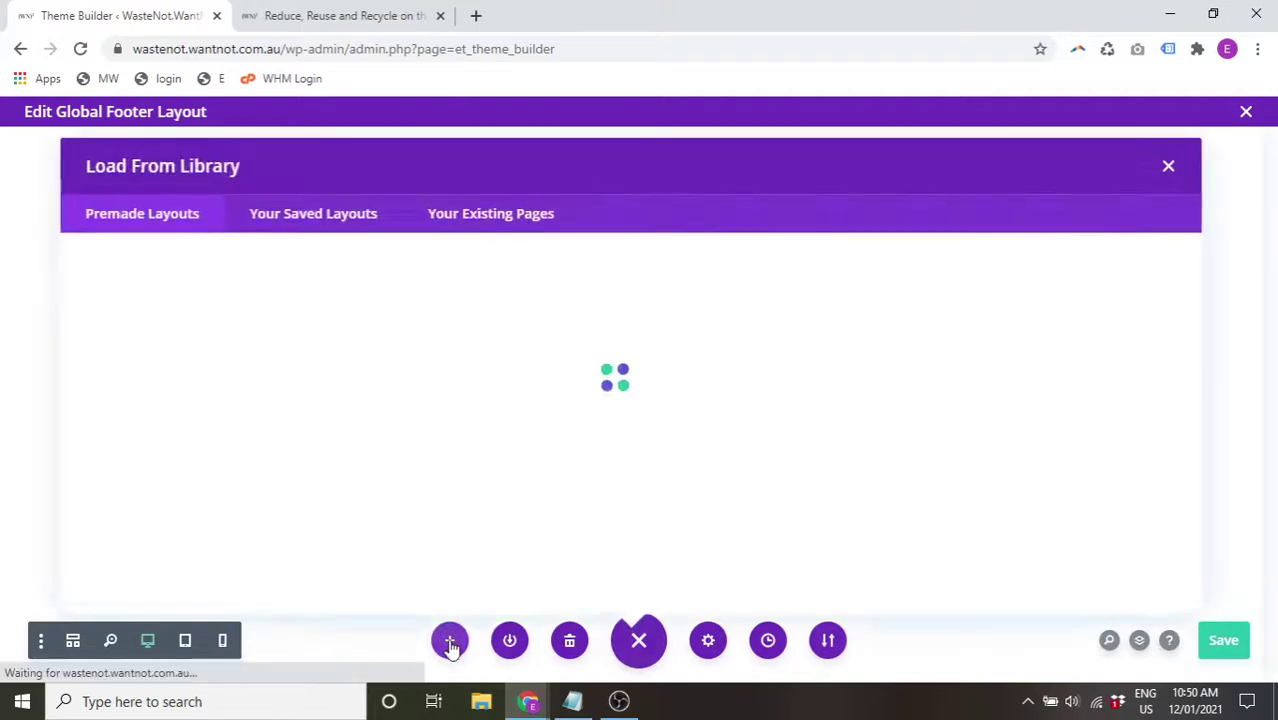
click(1150, 166)
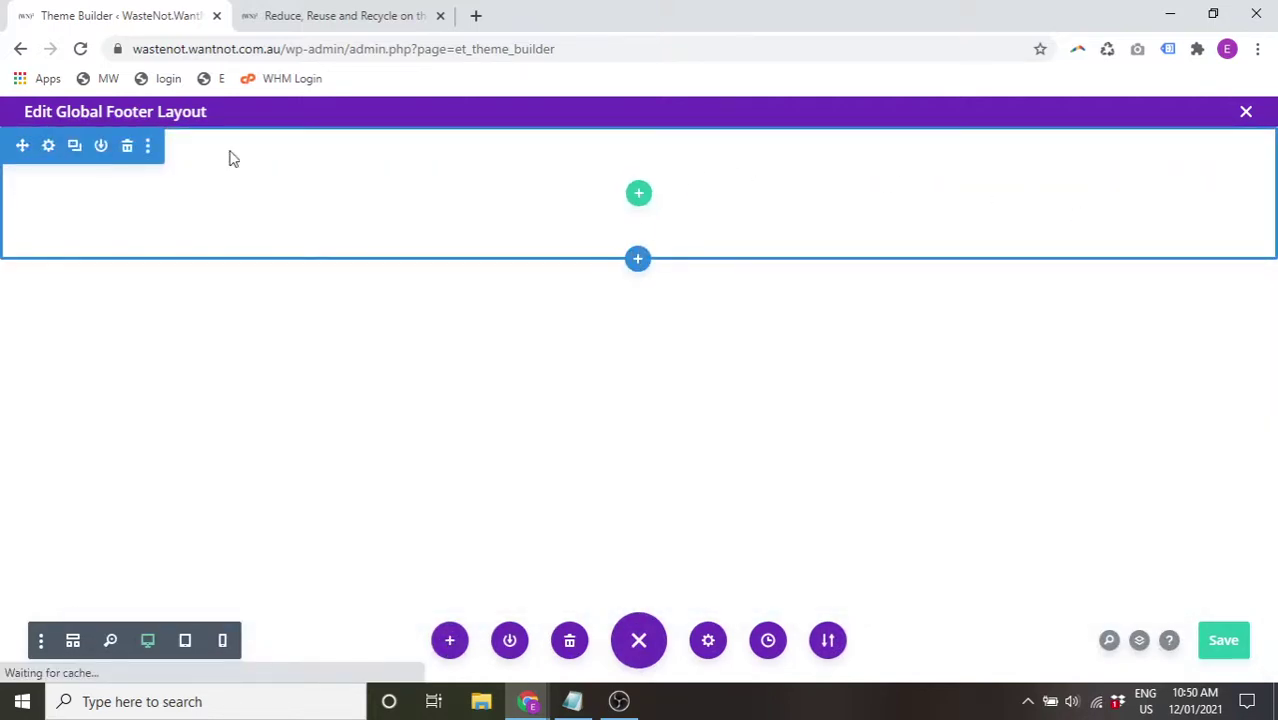
- Give the footer section a black background
click(48, 147)
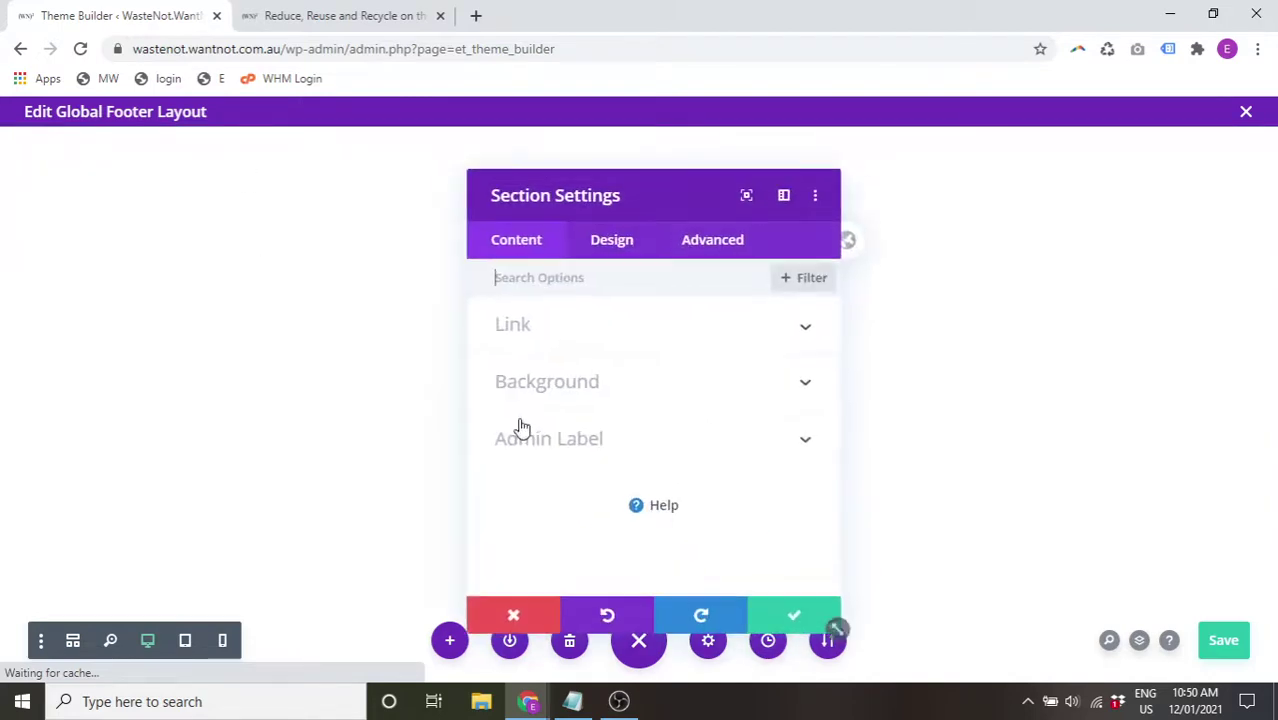
click(572, 405)
click(558, 418)
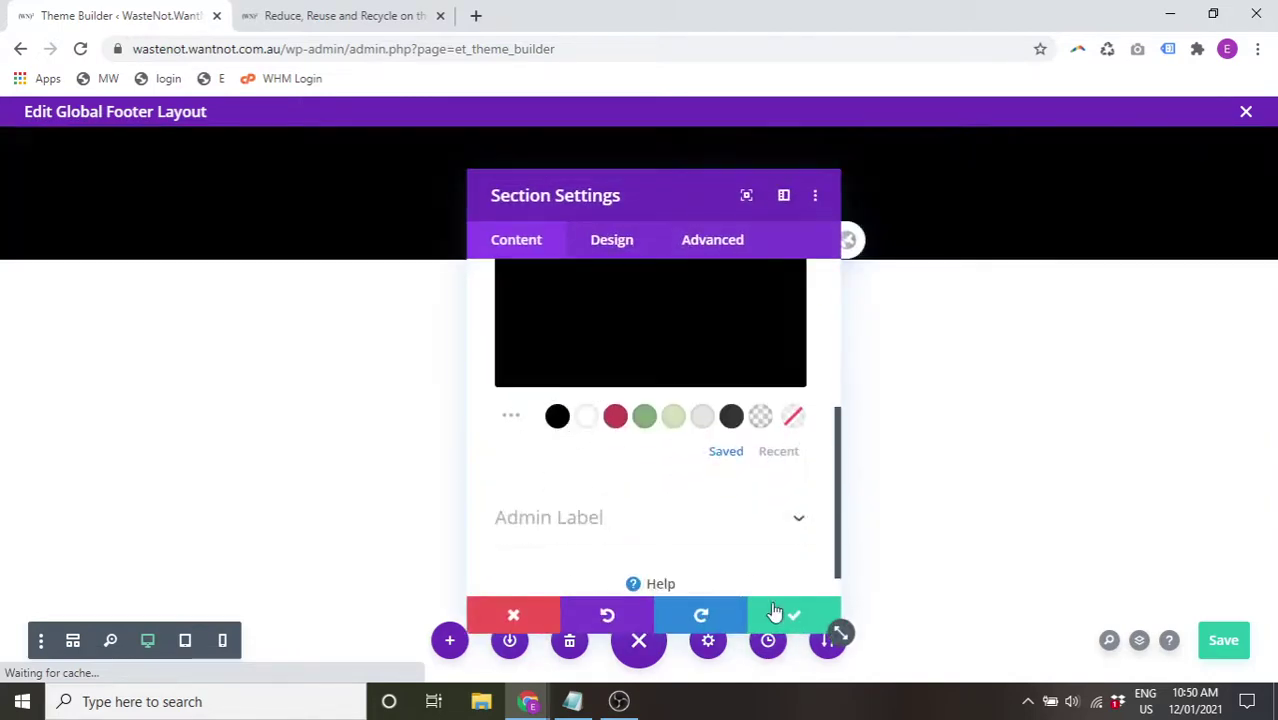
click(775, 612)
- Add a one-column row holding a Text module with its text colour set to Light
click(640, 197)
click(550, 324)
click(638, 192)
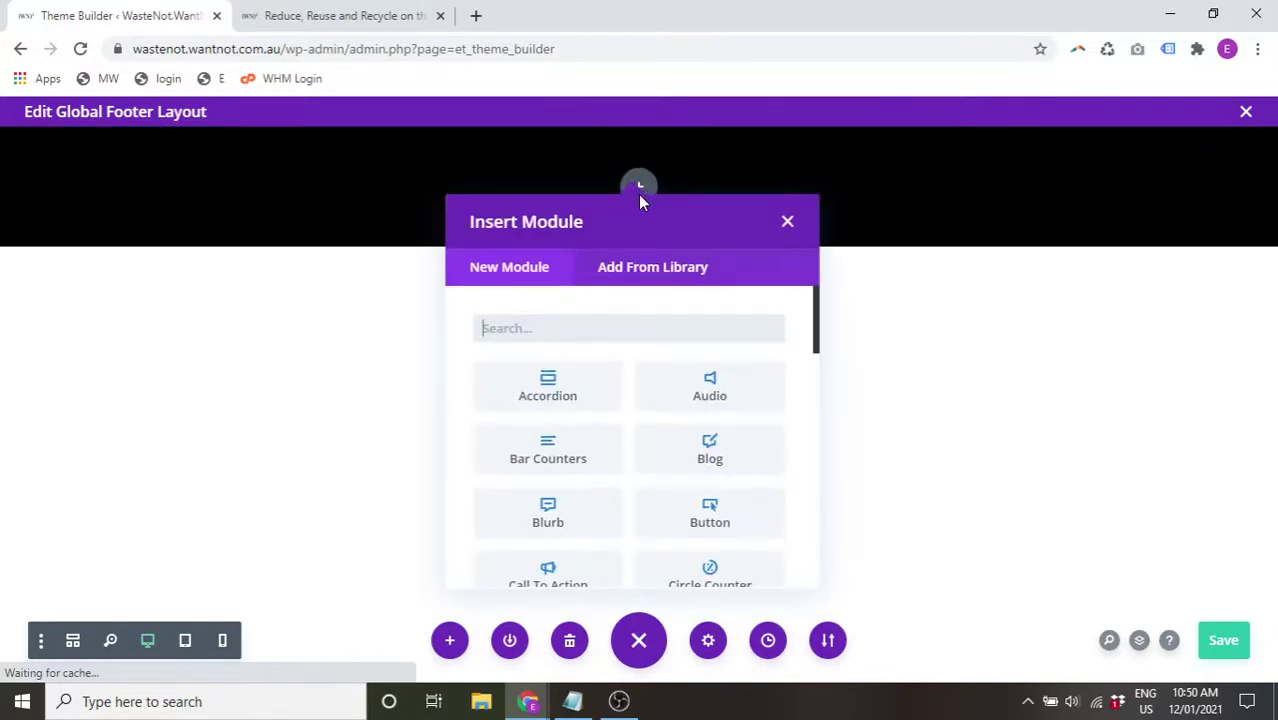
text(text)
click(583, 380)
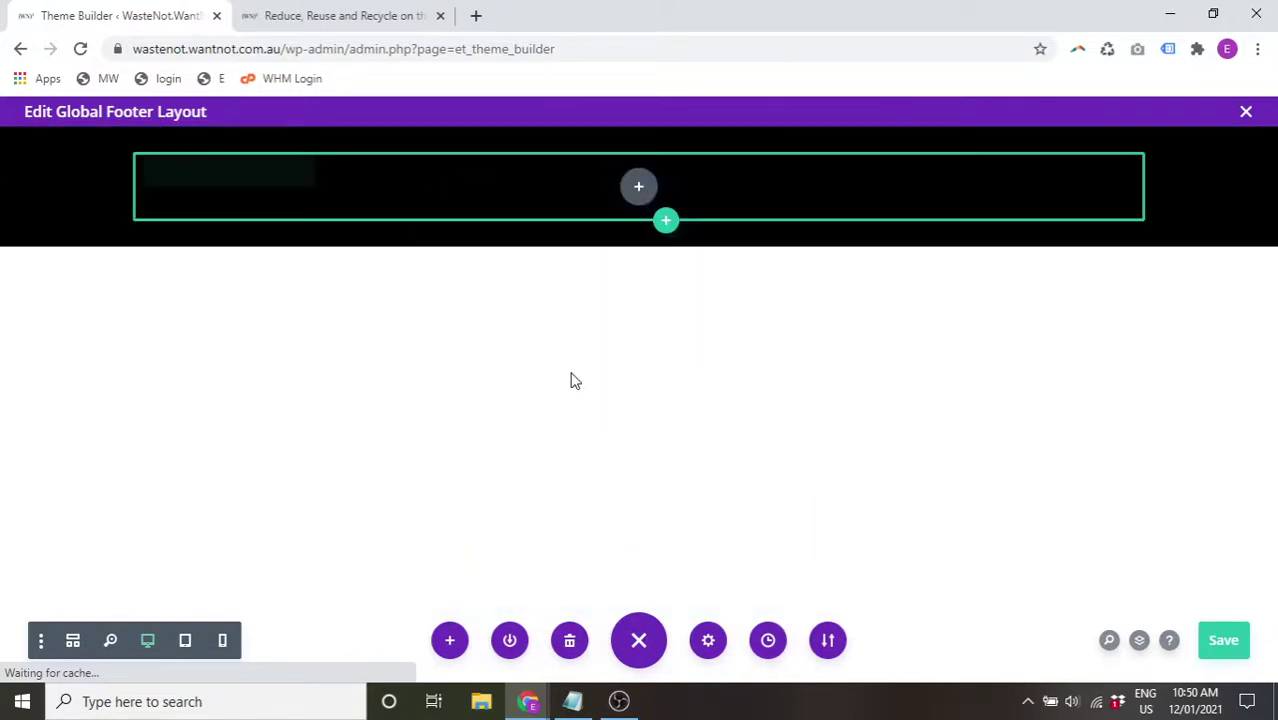
click(610, 240)
click(597, 332)
scroll(587, 400, down, 10)
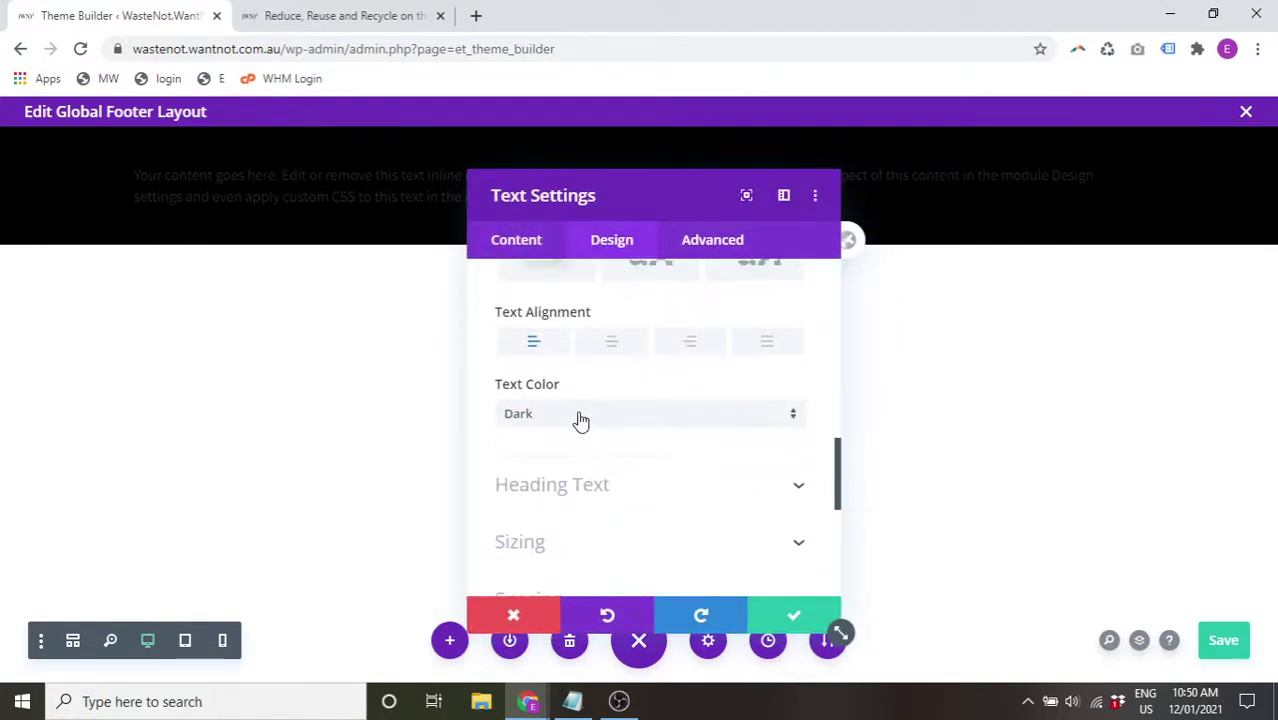
click(580, 418)
click(755, 595)
click(778, 620)
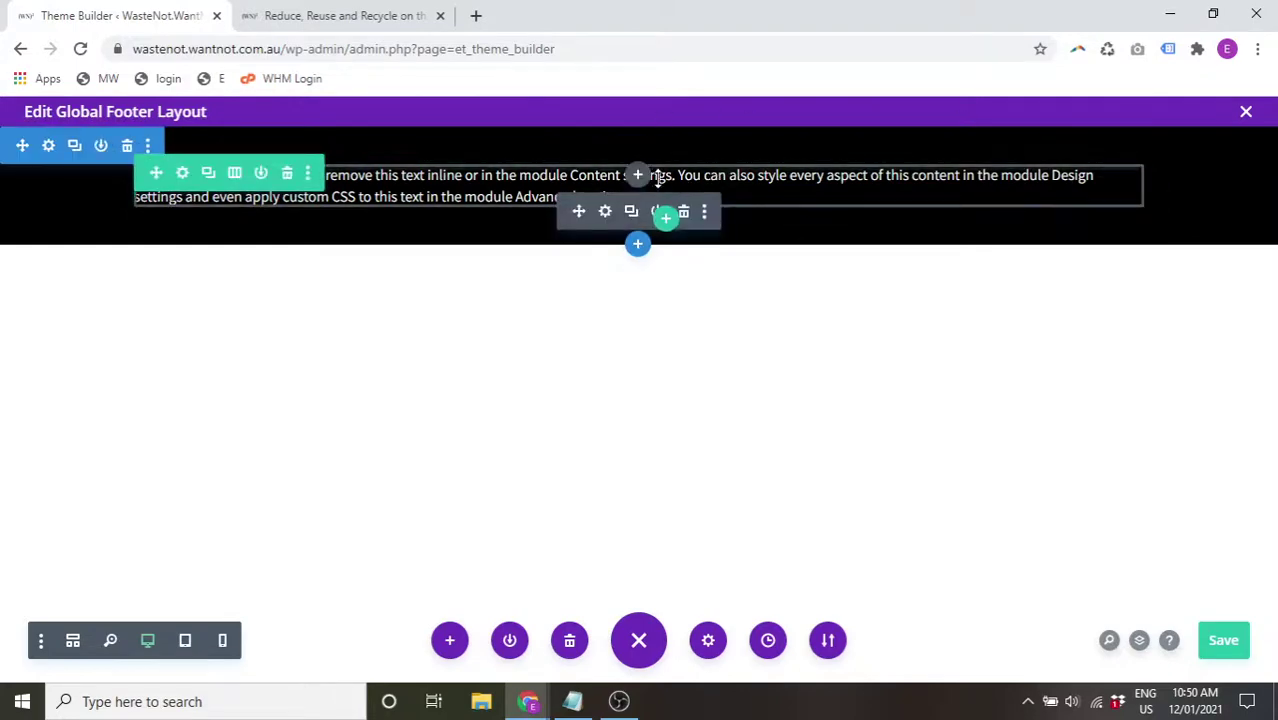
click(606, 213)
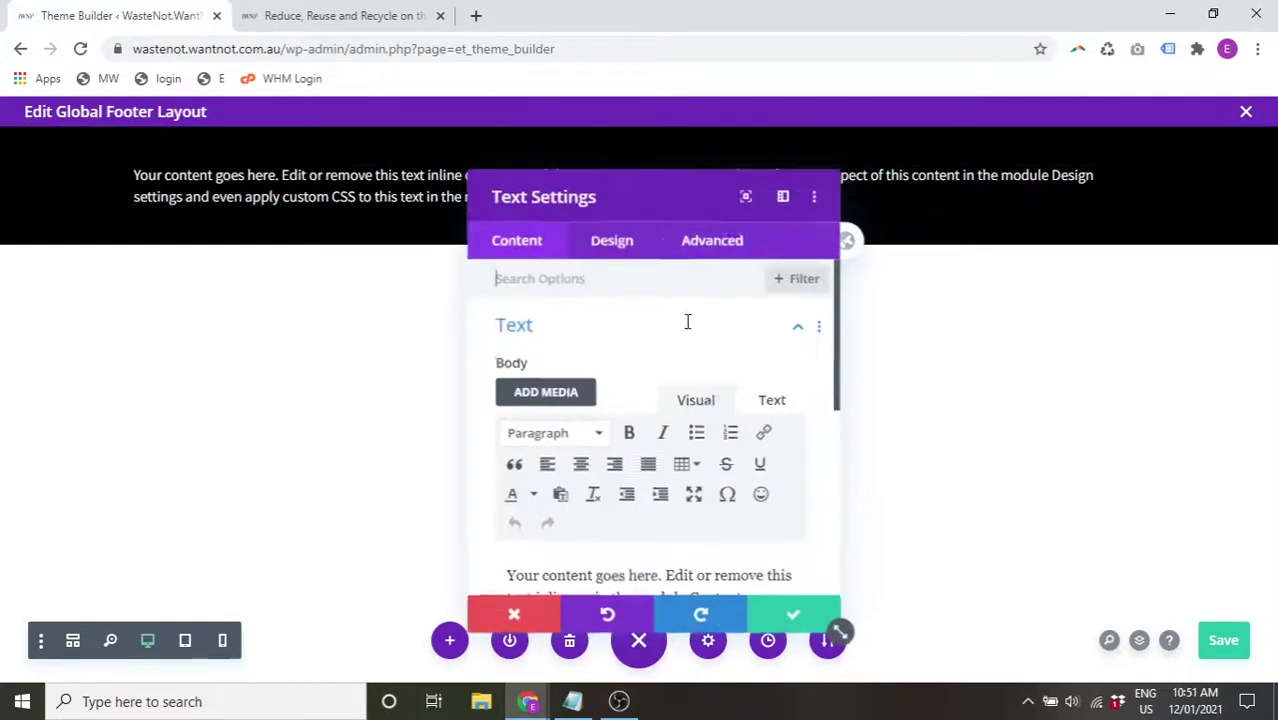
- Replace the Text module's placeholder with the copyright text copied from Notepad
scroll(690, 430, down, 3)
click(572, 701)
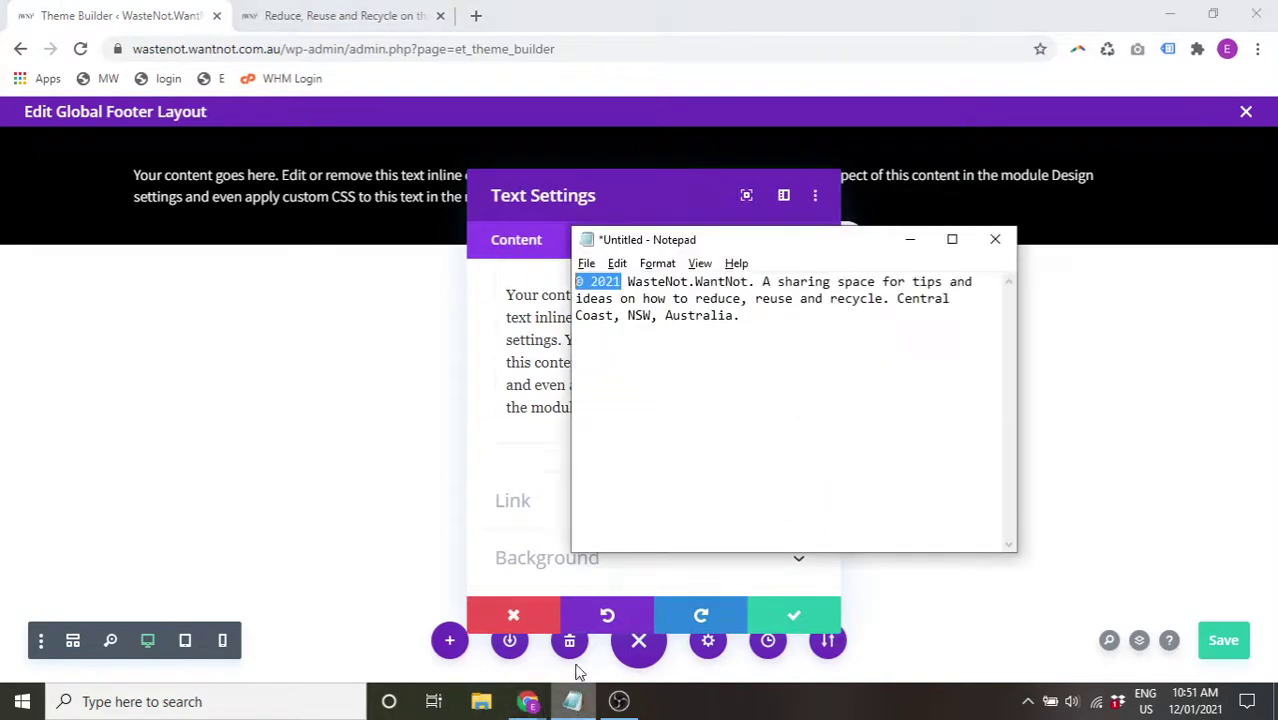
key(ctrl+a)
click(540, 190)
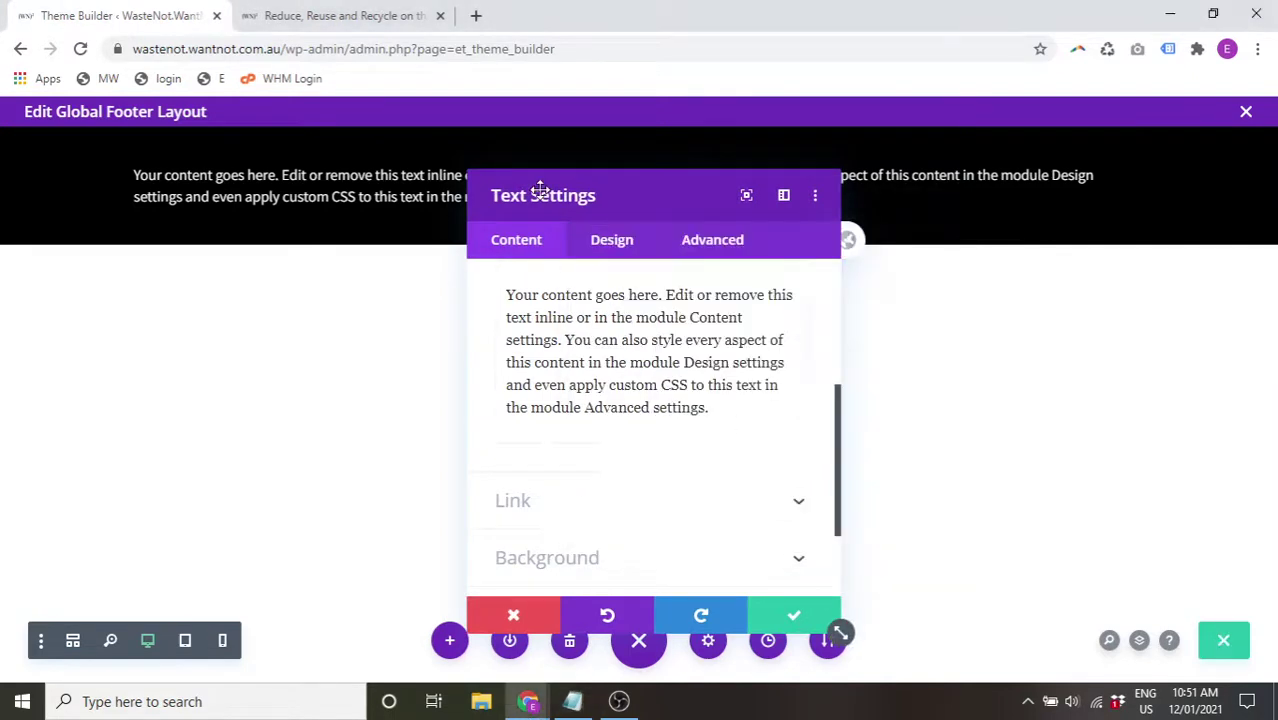
scroll(690, 400, up, 3)
key(ctrl+a)
text(© 2021 WasteNot.WantNot. A sharing space for tips and ideas on how to reduce, reuse and recycle. Central Coast, NSW, Australia..)
- Apply the © 2021 WasteNot.WantNot footer text and save the global footer layout
scroll(568, 480, down, 5)
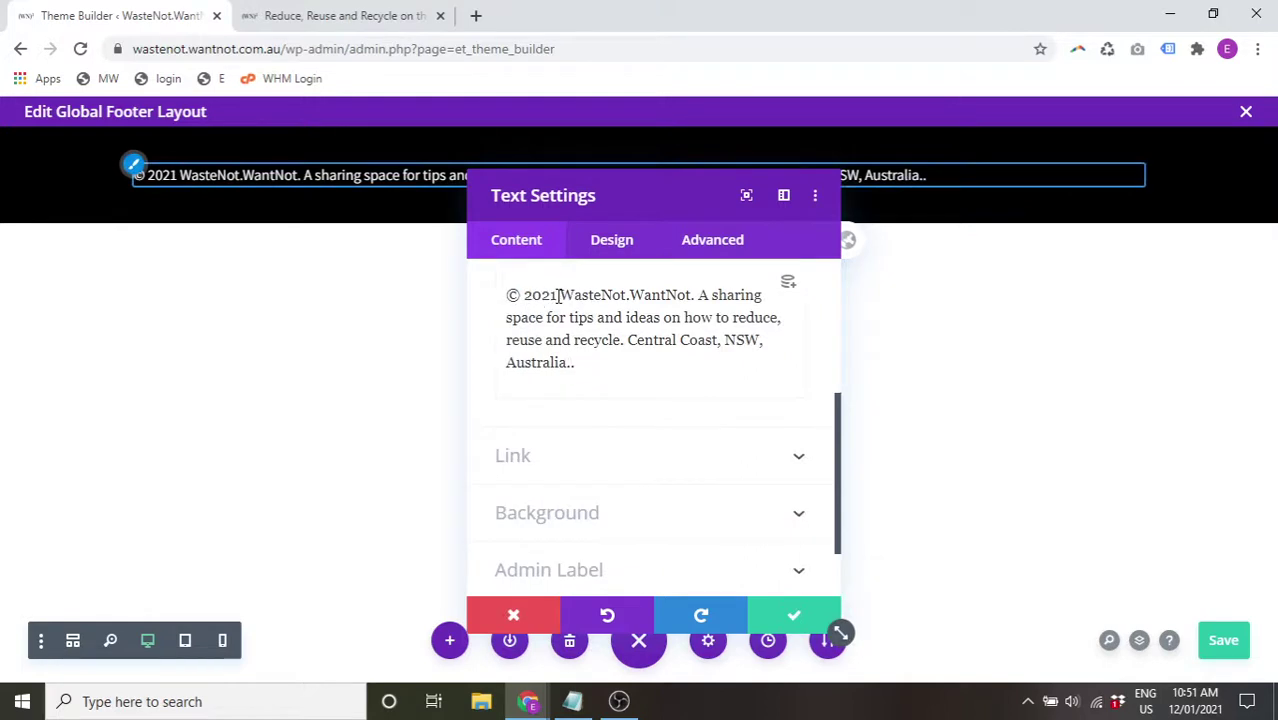
drag(558, 296, 501, 303)
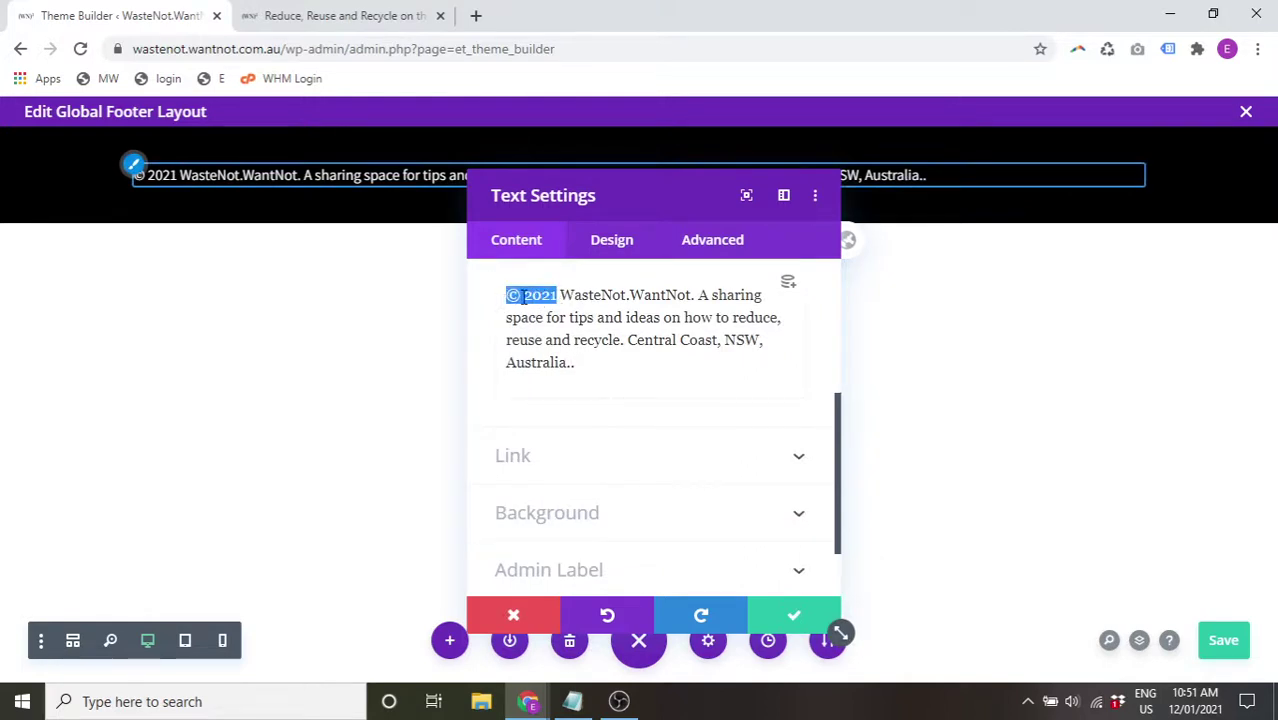
click(520, 297)
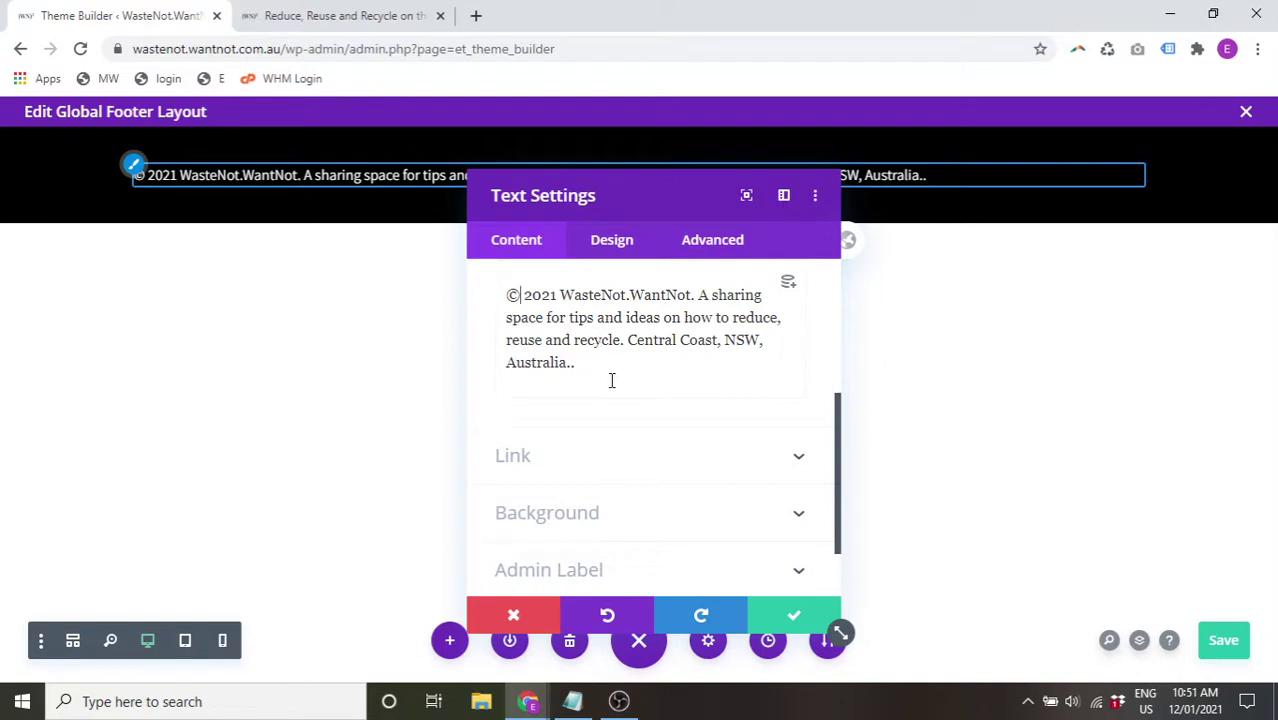
click(797, 614)
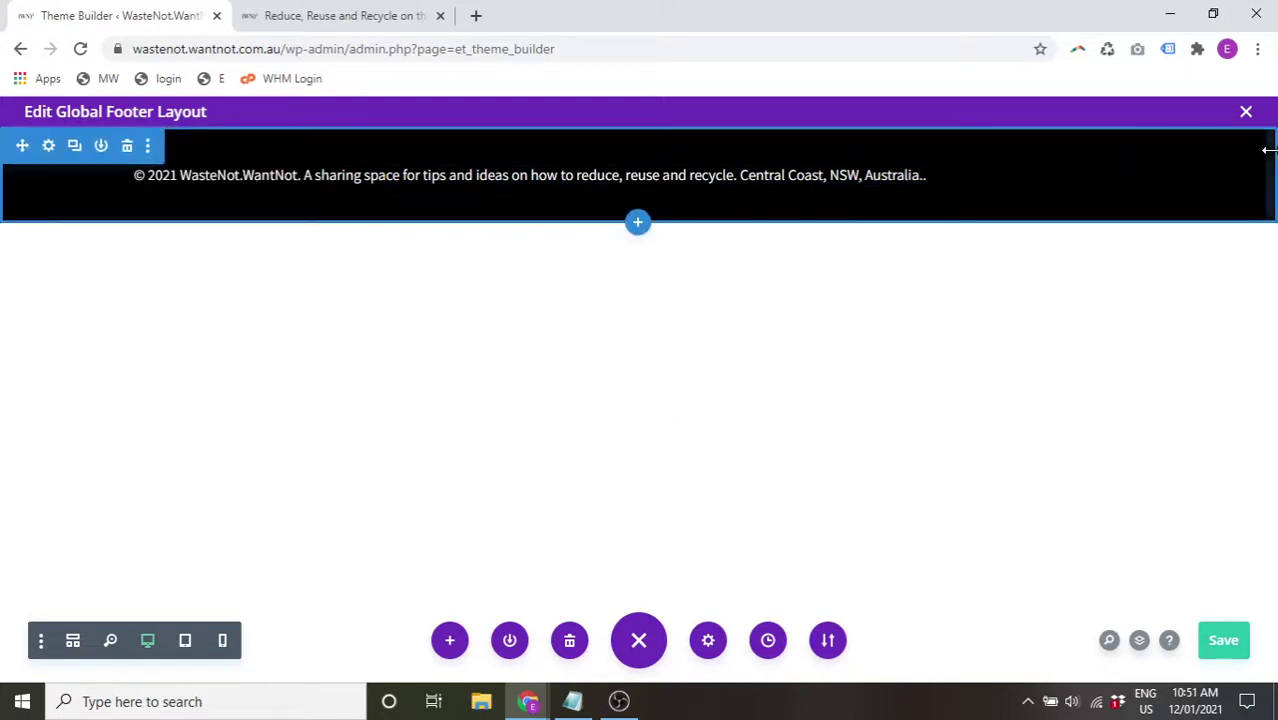
click(1224, 641)
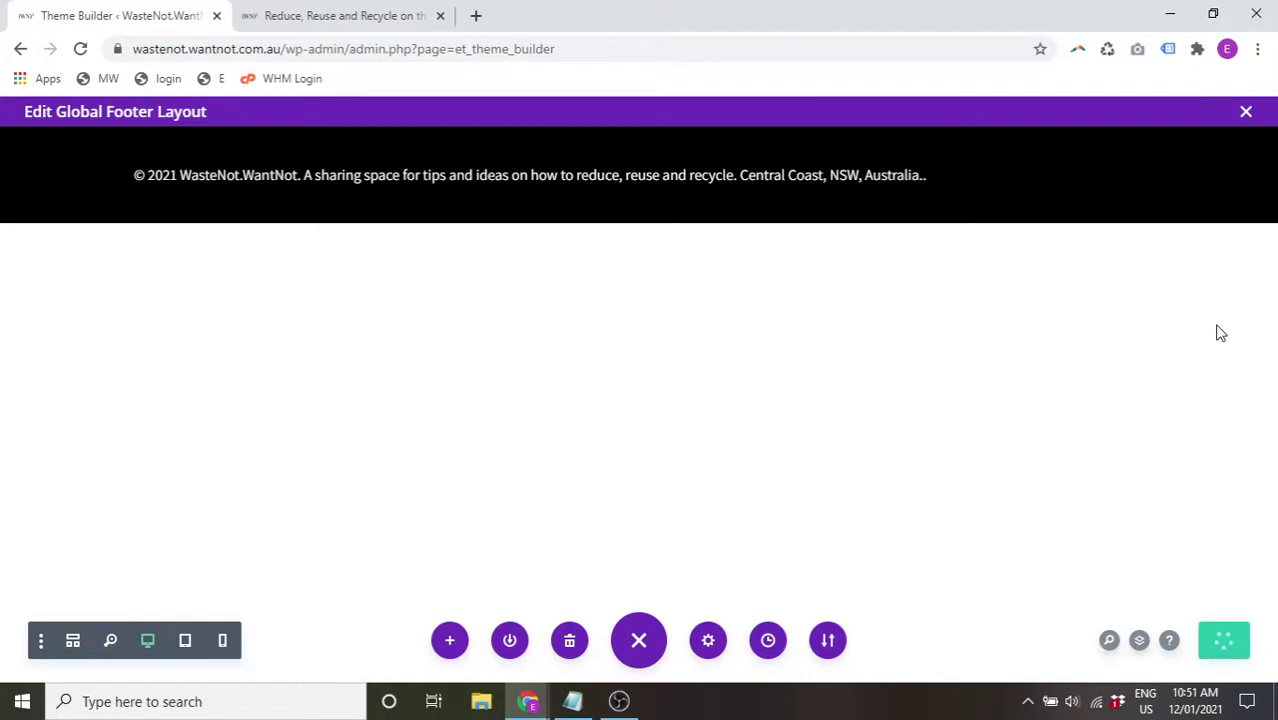
- Exit the footer editor, save the Theme Builder changes, and switch to the 'Reduce, Reuse and Recycle' blog tab
click(1245, 112)
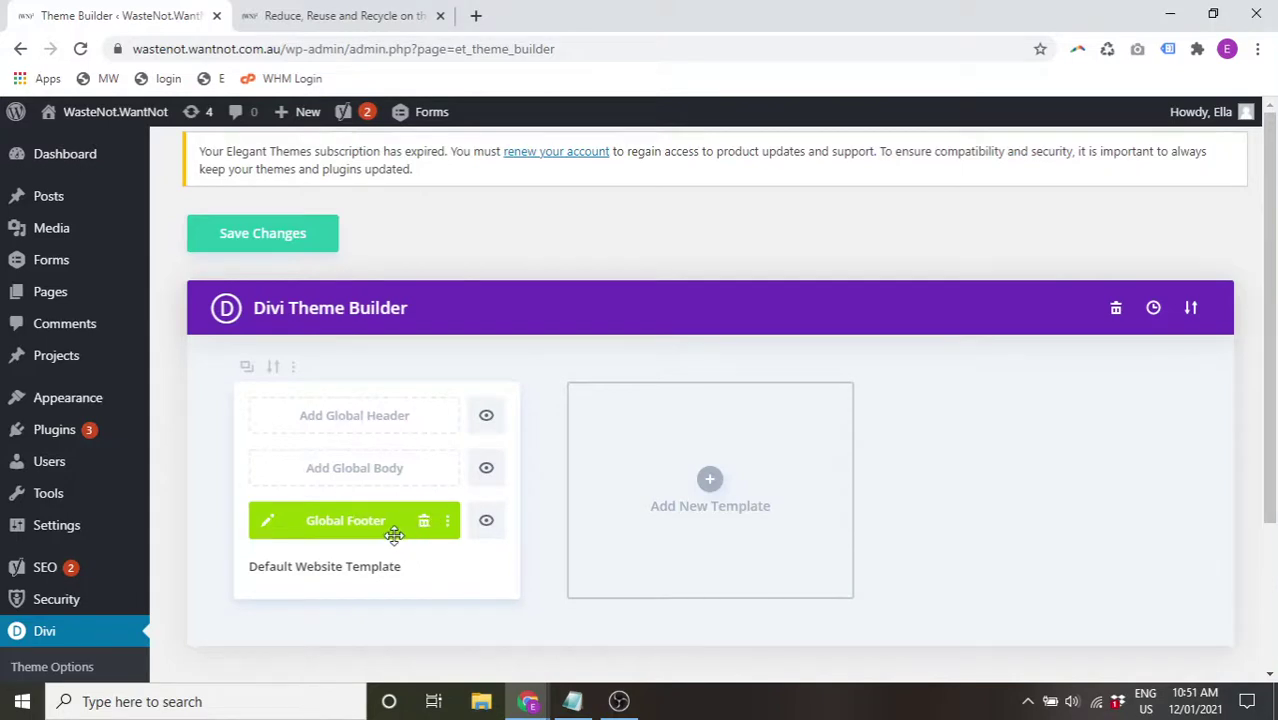
click(300, 246)
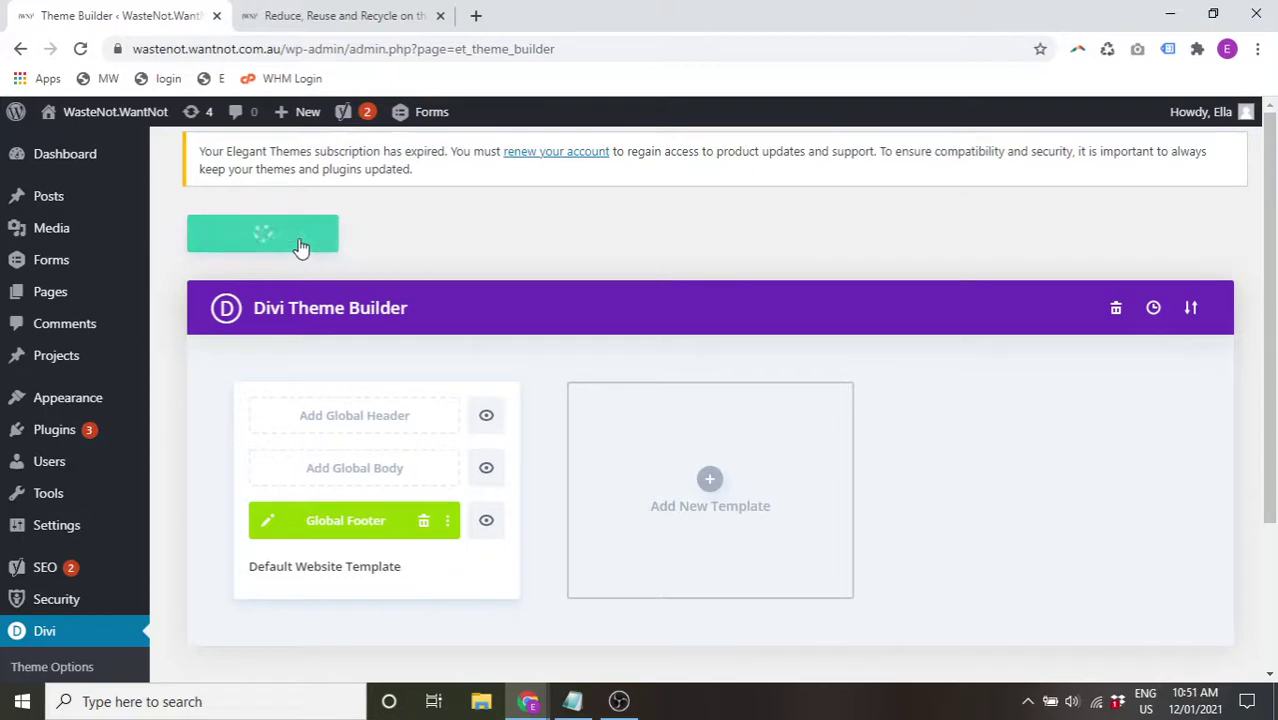
click(322, 10)
- Reload the blog page to confirm the black copyright footer, then return to Theme Builder
click(80, 48)
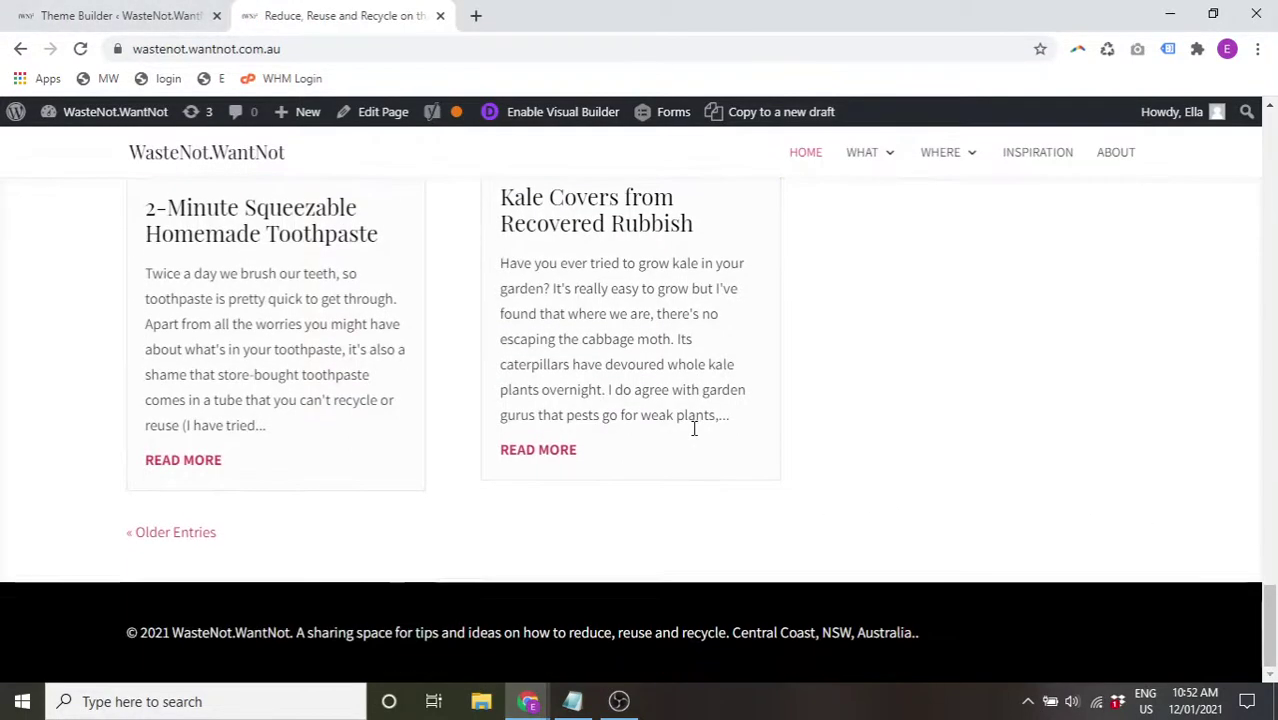
click(152, 8)
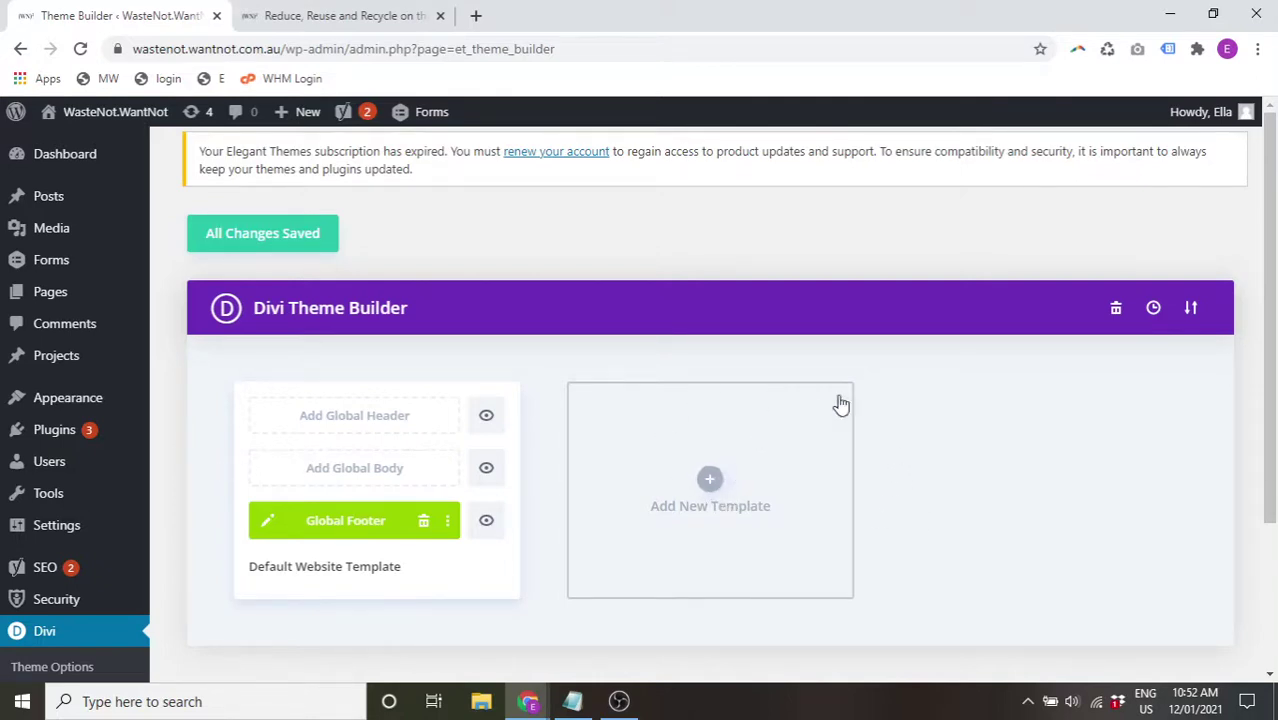
- Create a new template assigned to All Posts
click(711, 482)
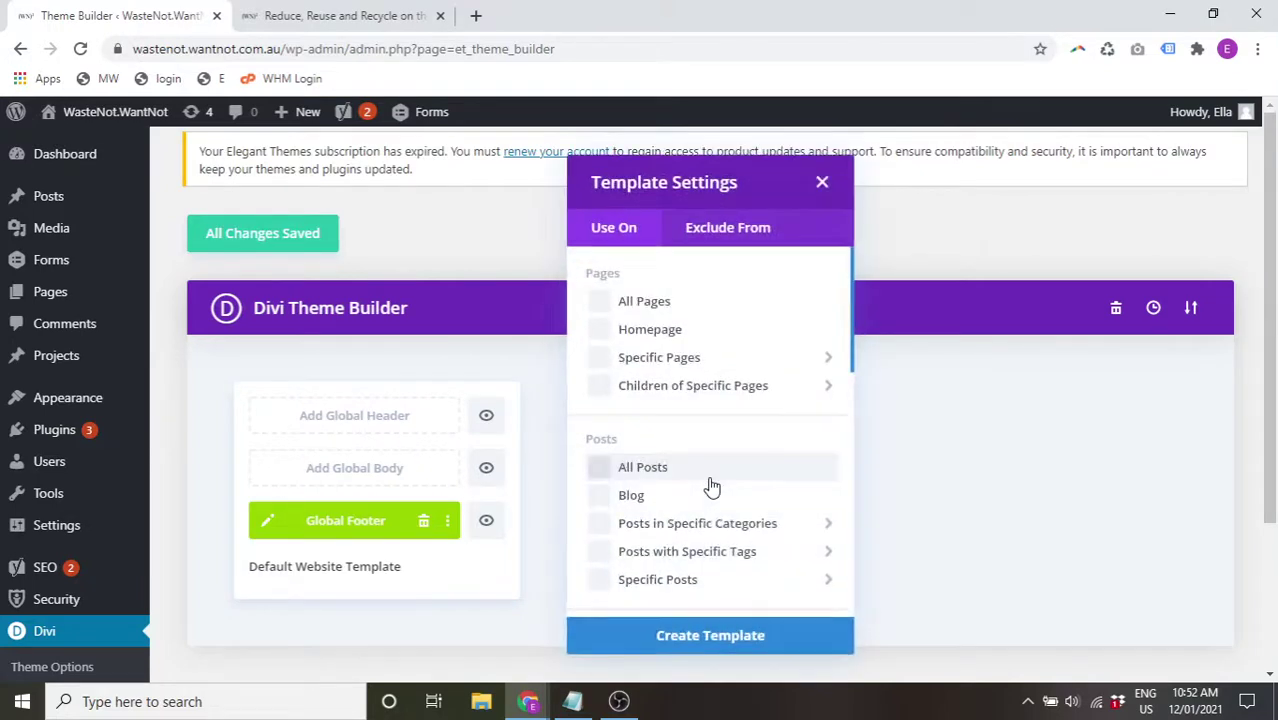
click(600, 470)
click(731, 638)
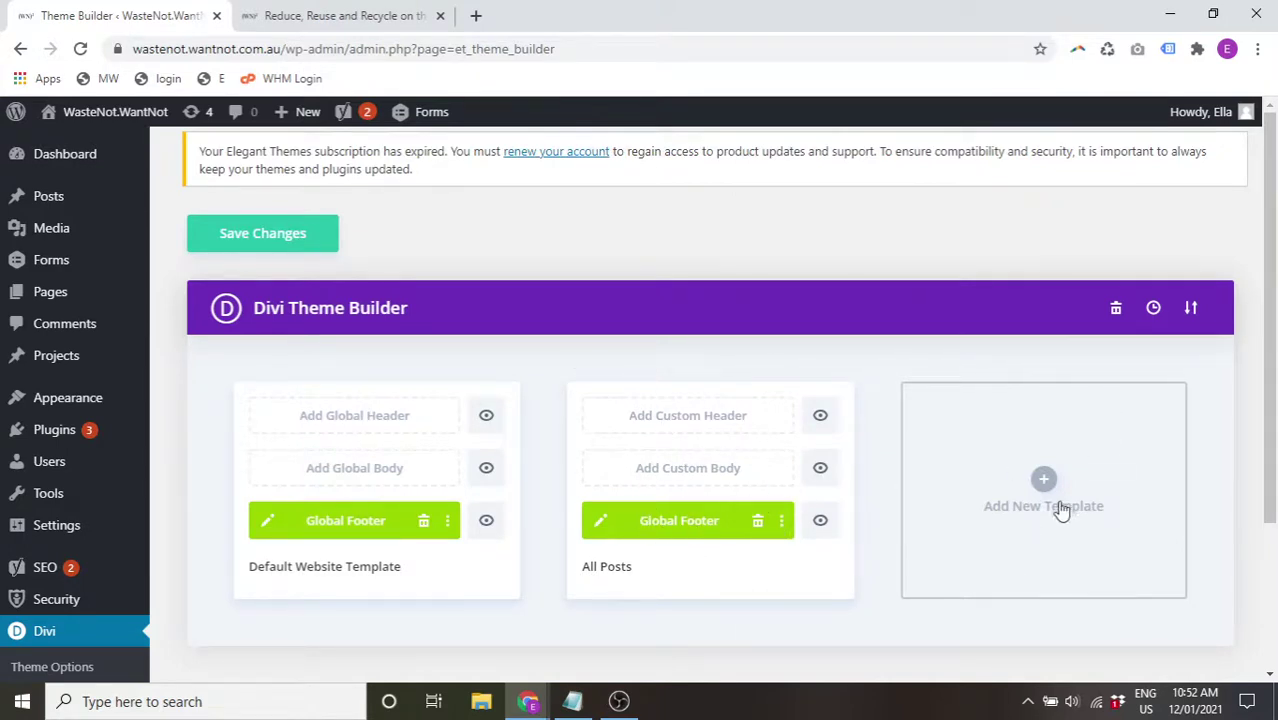
- Disable the global footer on the All Posts template and close its footer editor
click(781, 521)
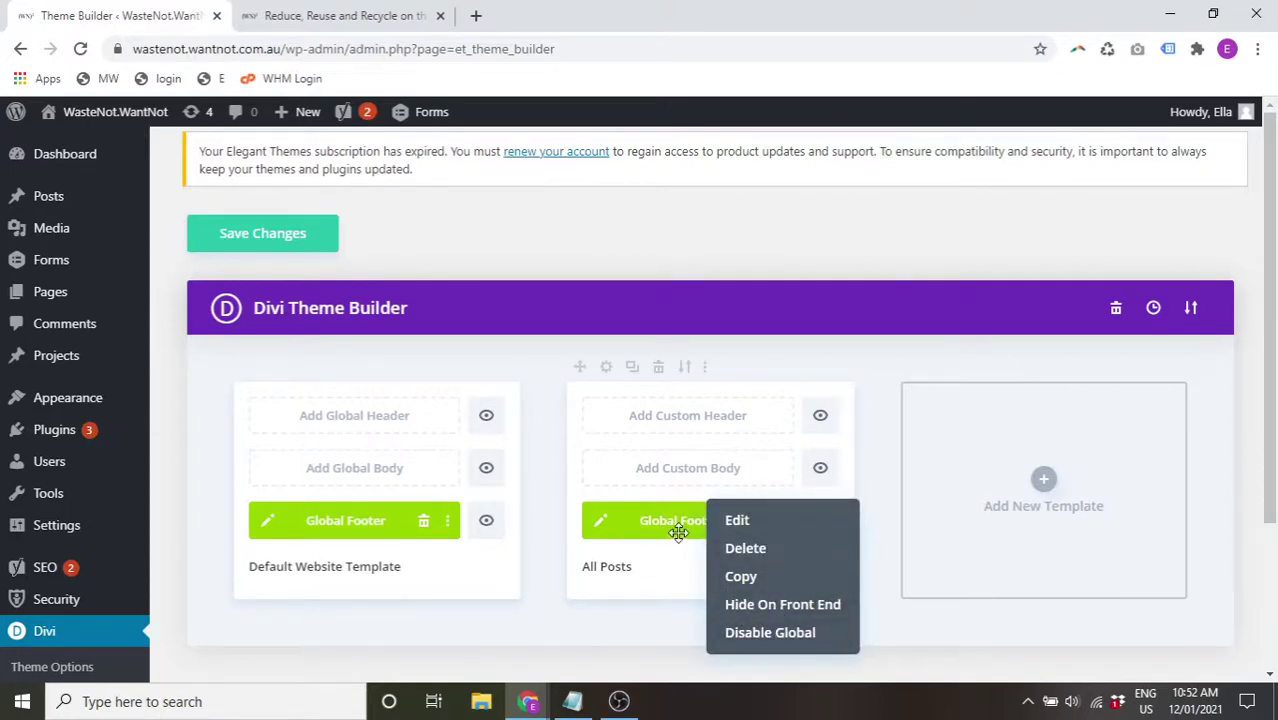
click(756, 632)
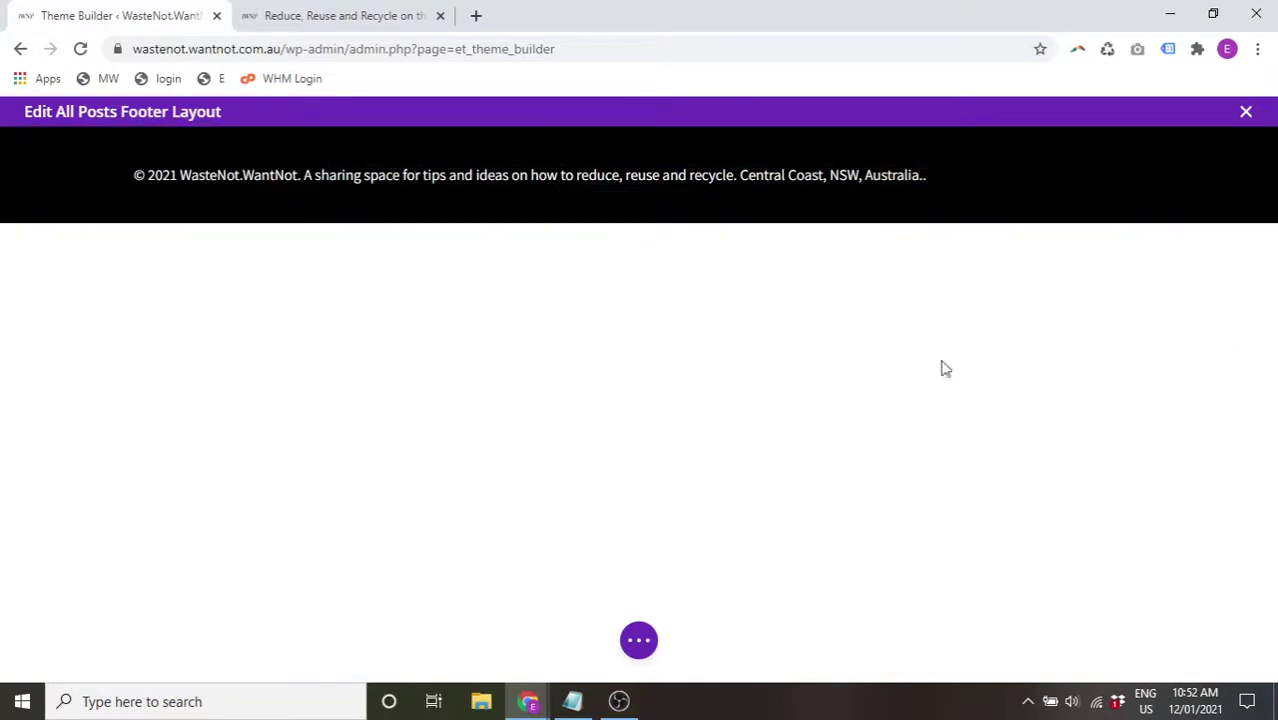
click(640, 638)
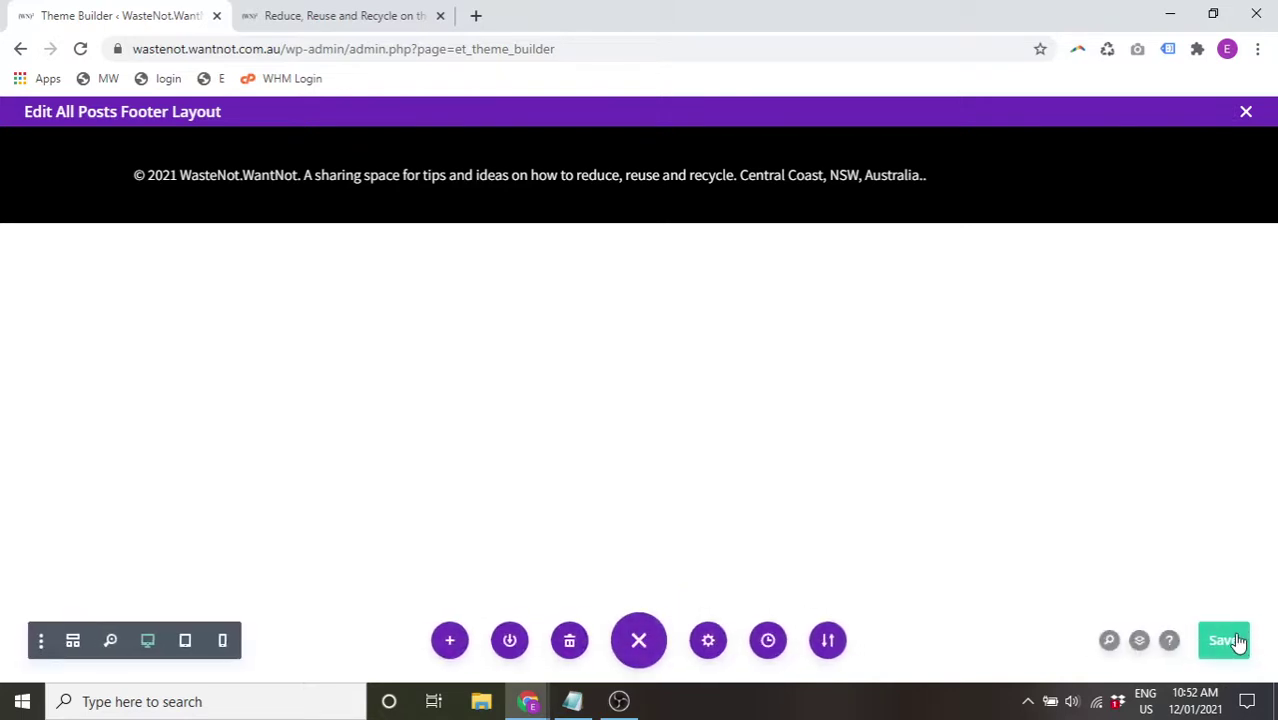
click(1245, 113)
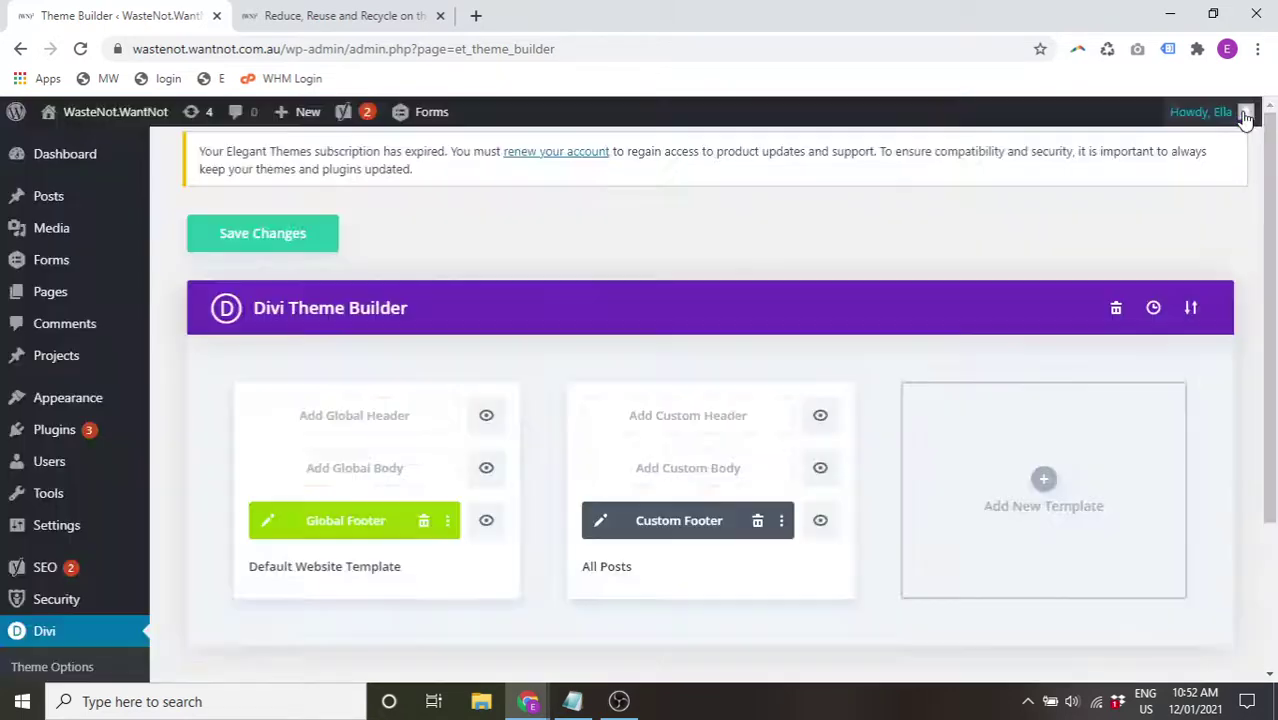
- Replace the All Posts footer with the saved 'Custom Footer' library layout and save the changes
click(758, 522)
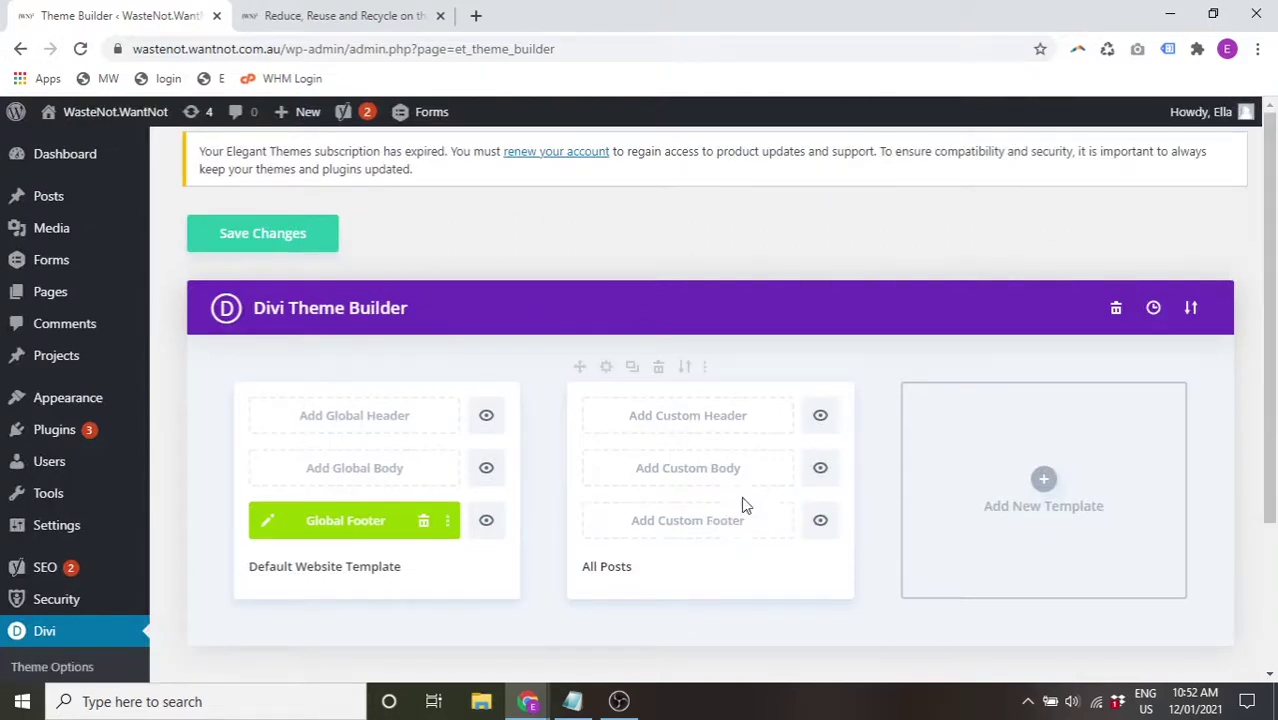
click(699, 526)
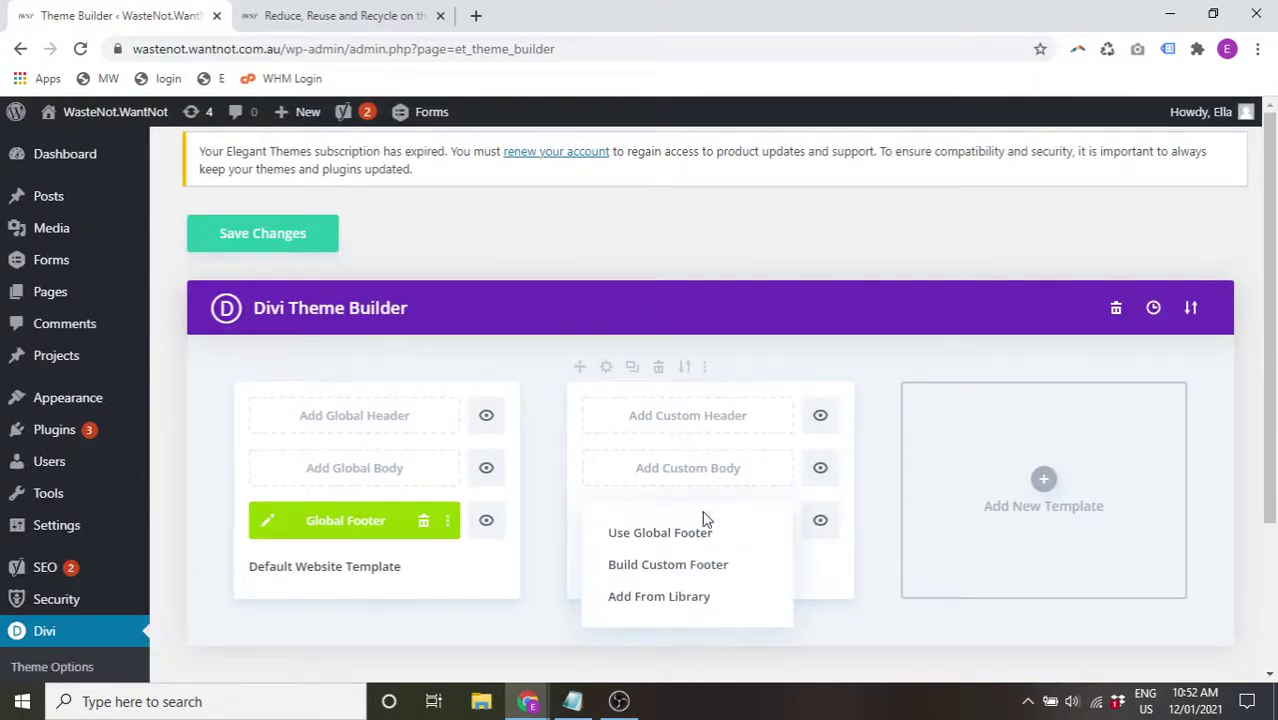
click(699, 598)
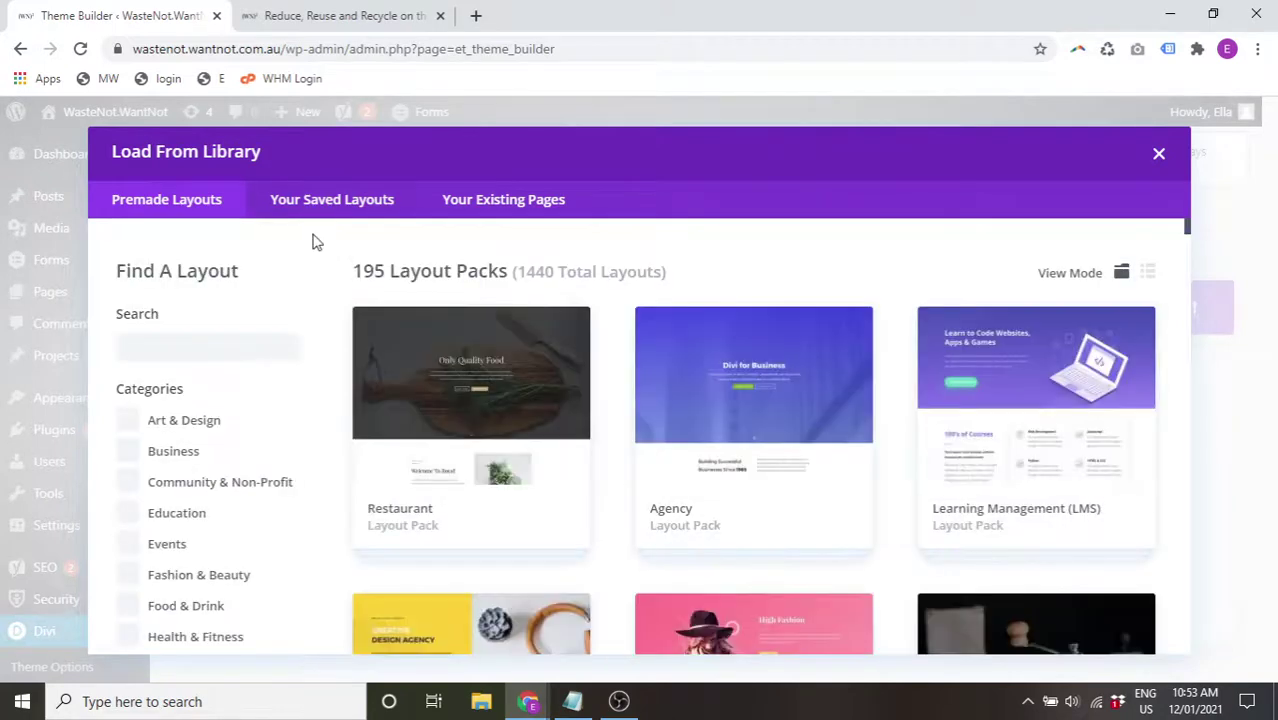
click(318, 203)
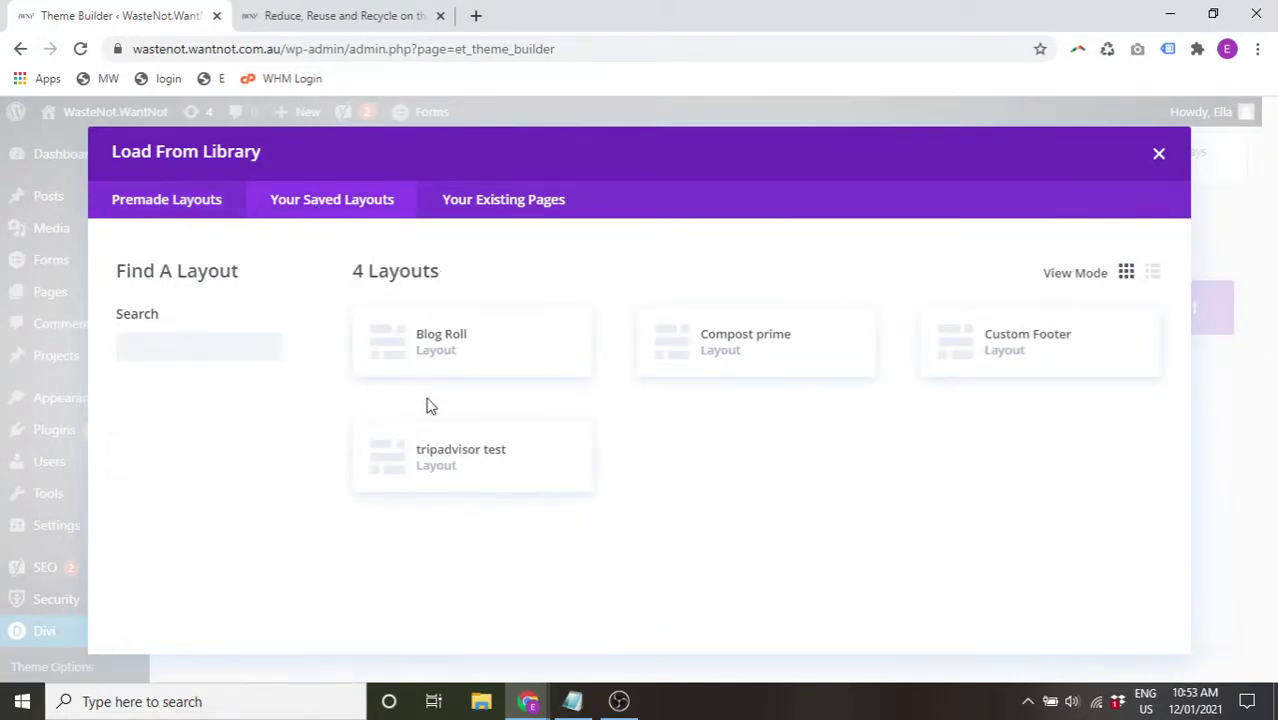
click(1029, 344)
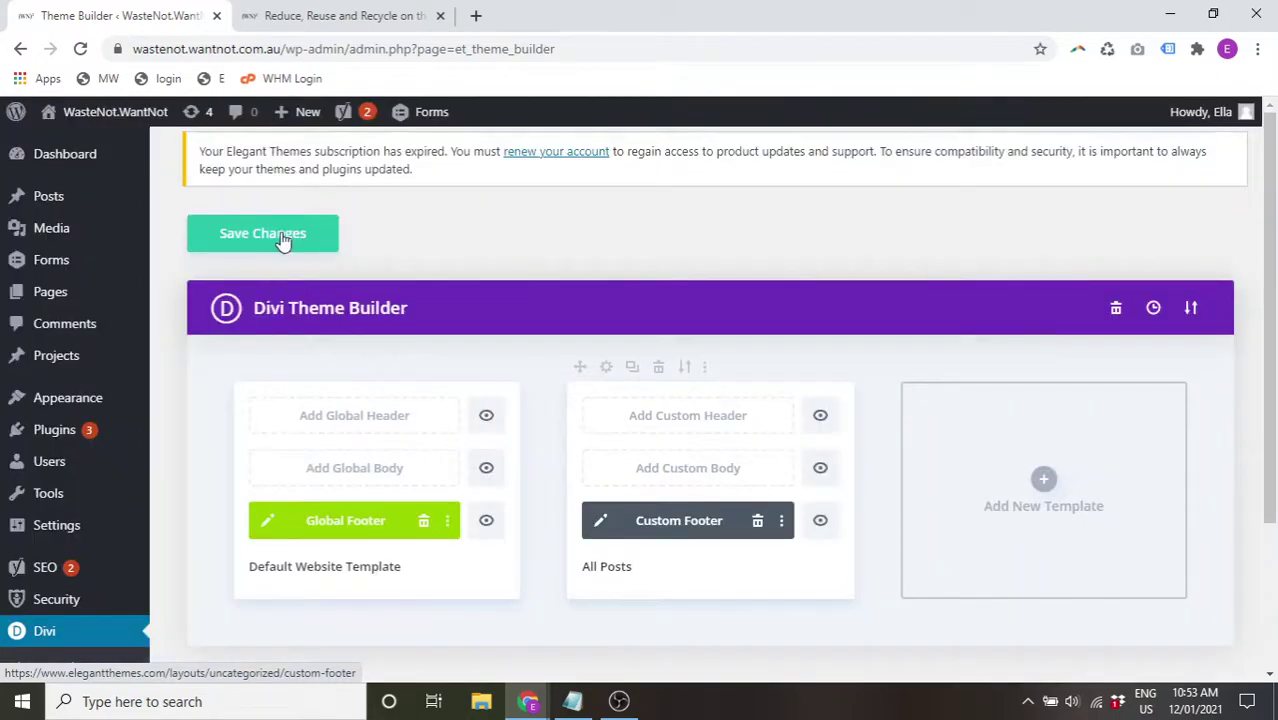
click(282, 236)
- From the blog page, open the toothpaste post in a new tab and scroll down to its Subscribe footer
click(380, 10)
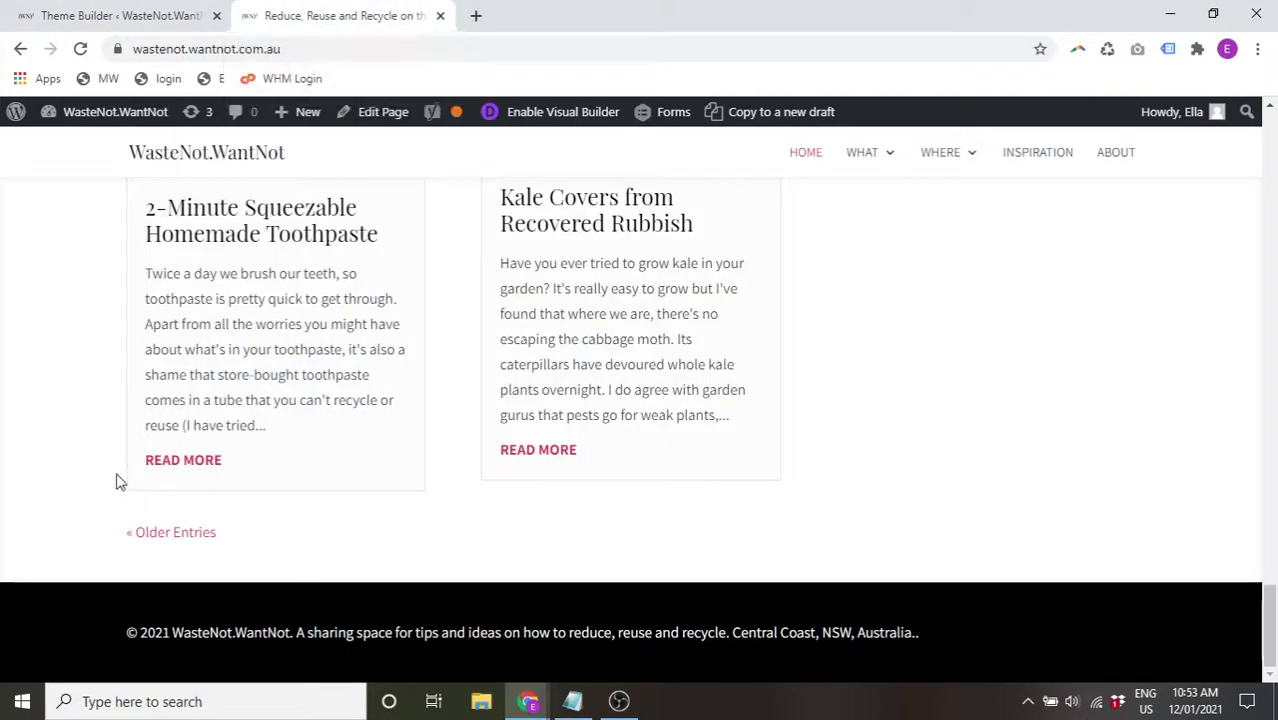
middle_click(185, 465)
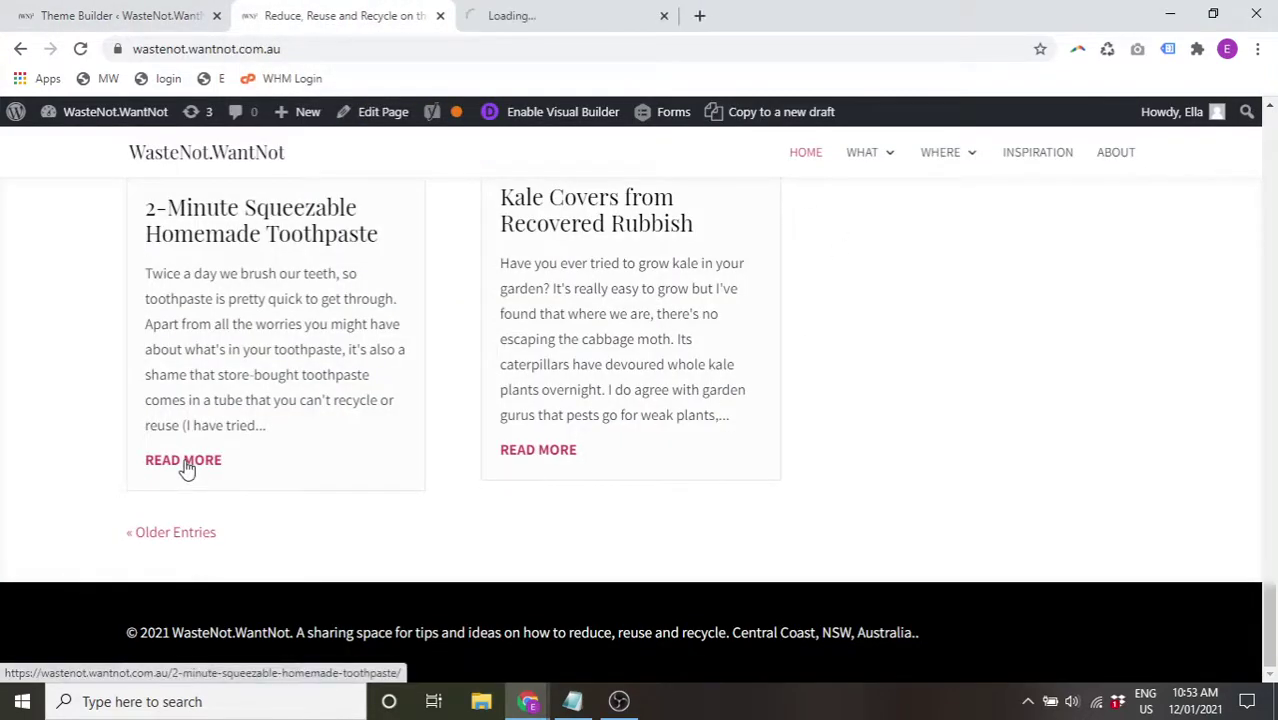
click(579, 15)
scroll(593, 300, down, 15)
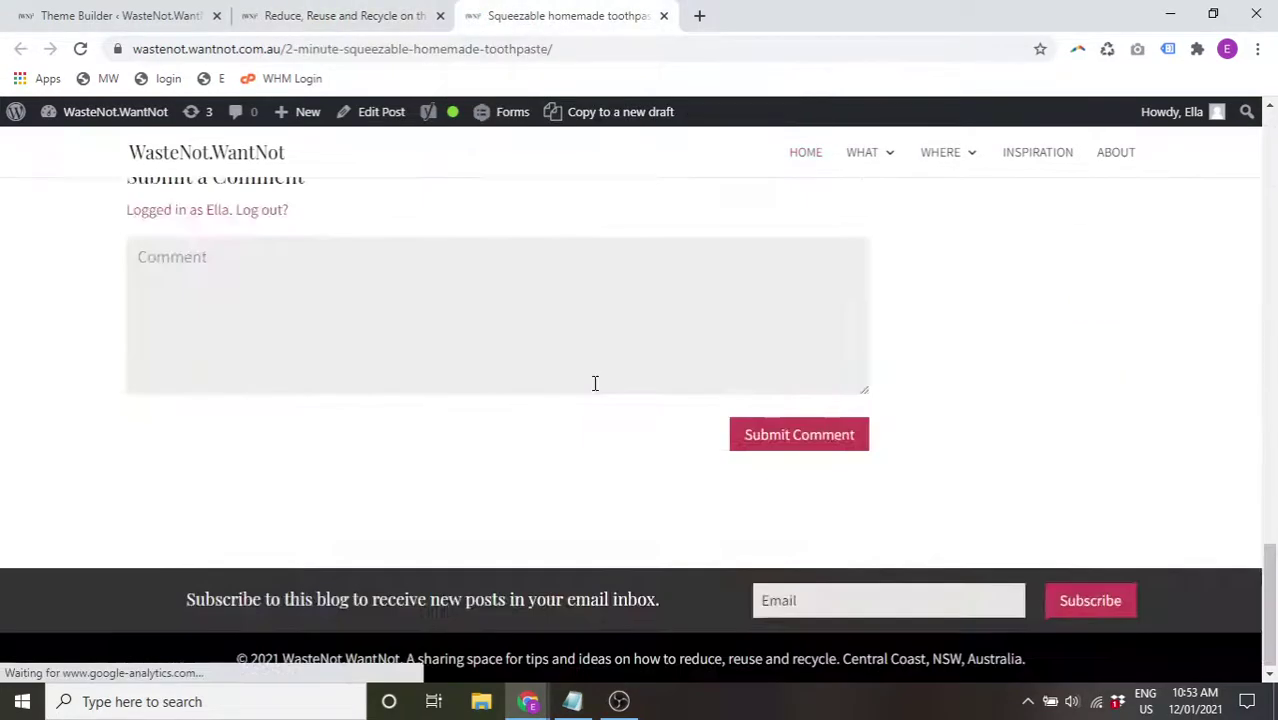
- Reload the blog home page, which still shows the copyright footer, and return to the Theme Builder
click(340, 15)
click(80, 48)
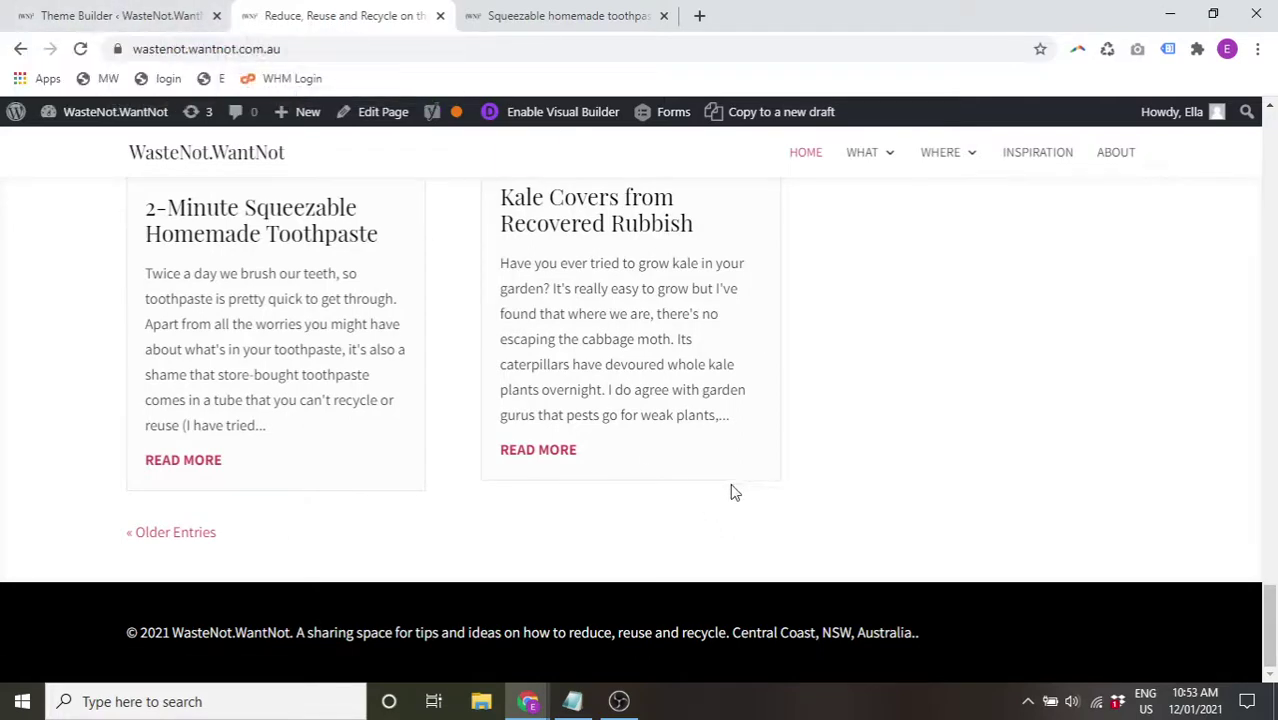
click(131, 12)
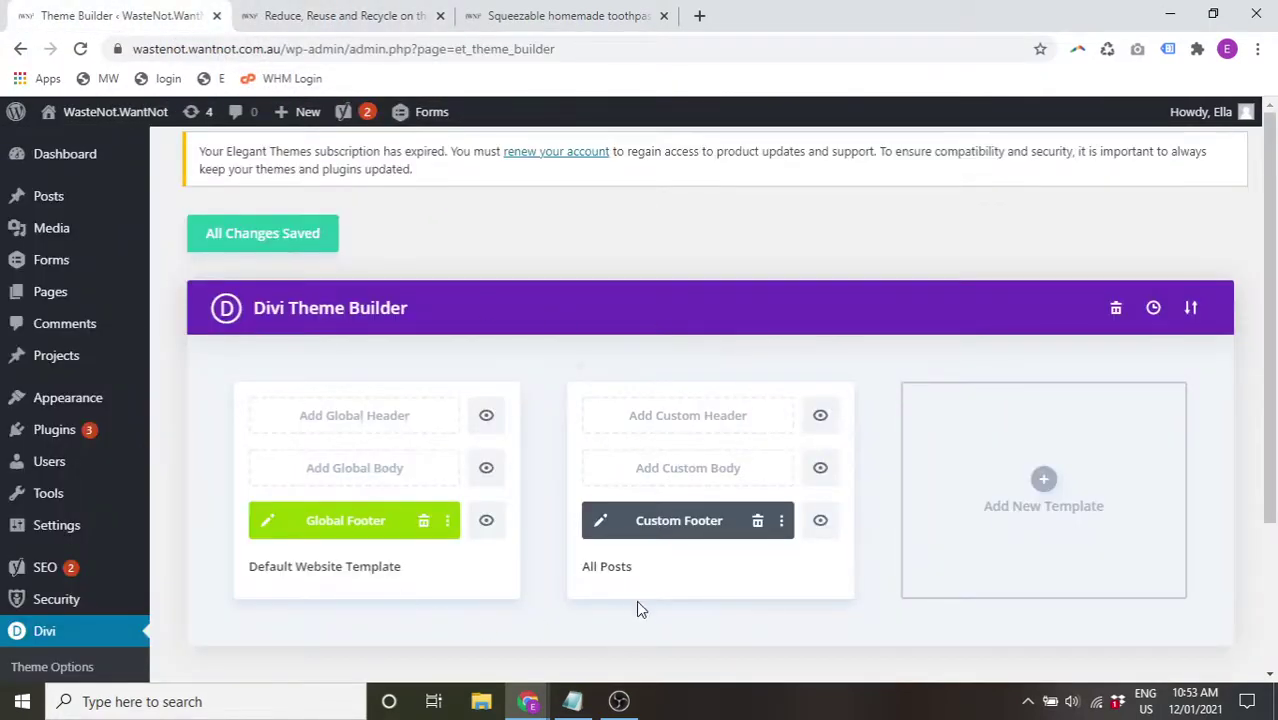
click(373, 565)
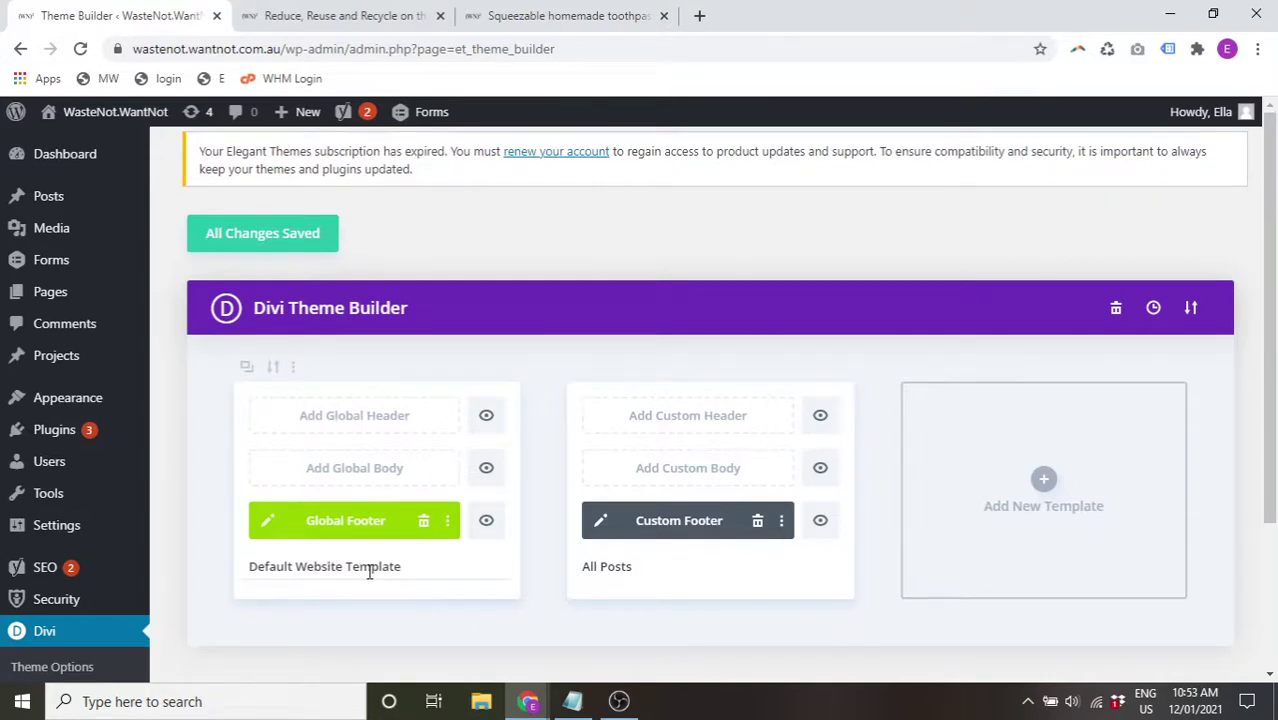